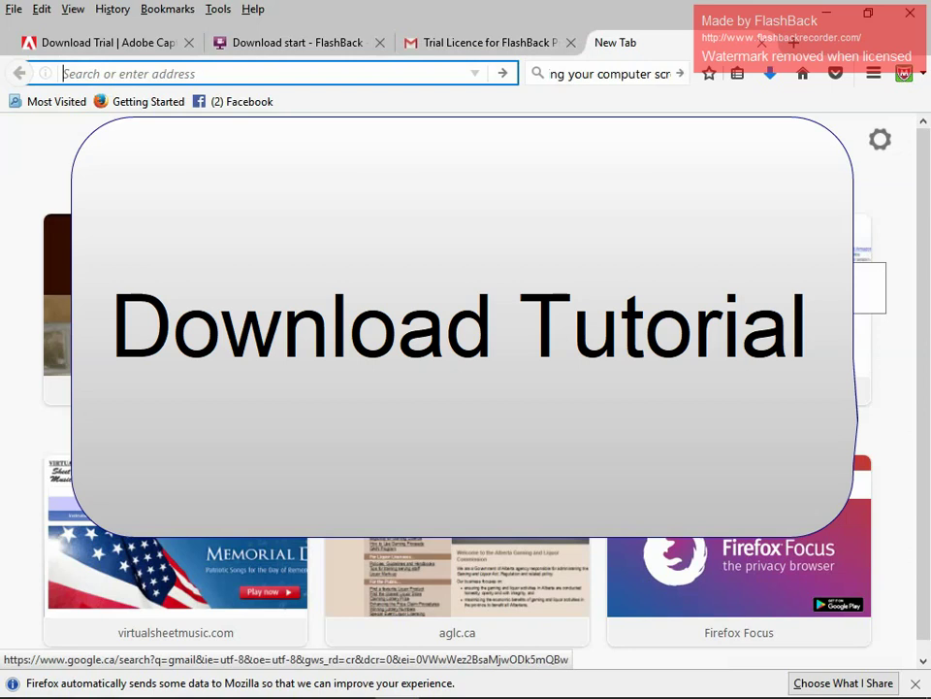
# - Go to calvinvollrath.com and open the 2014 & 2017 Recordings MP3 downloads page of the Vollmart/MP3 store
pyautogui.write('calvinvollrath.com/')
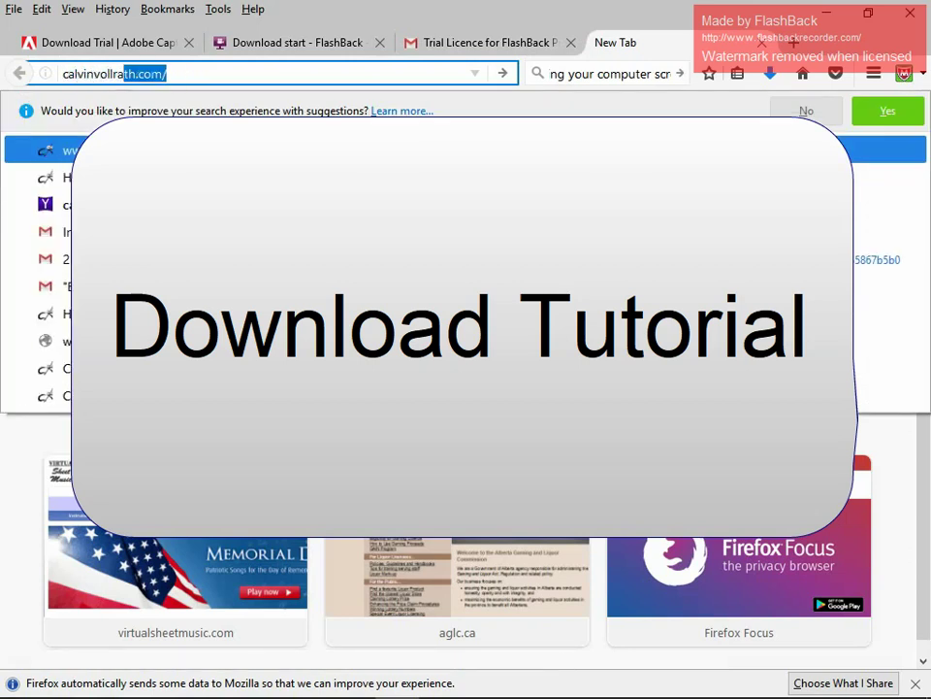
pyautogui.press('Return')
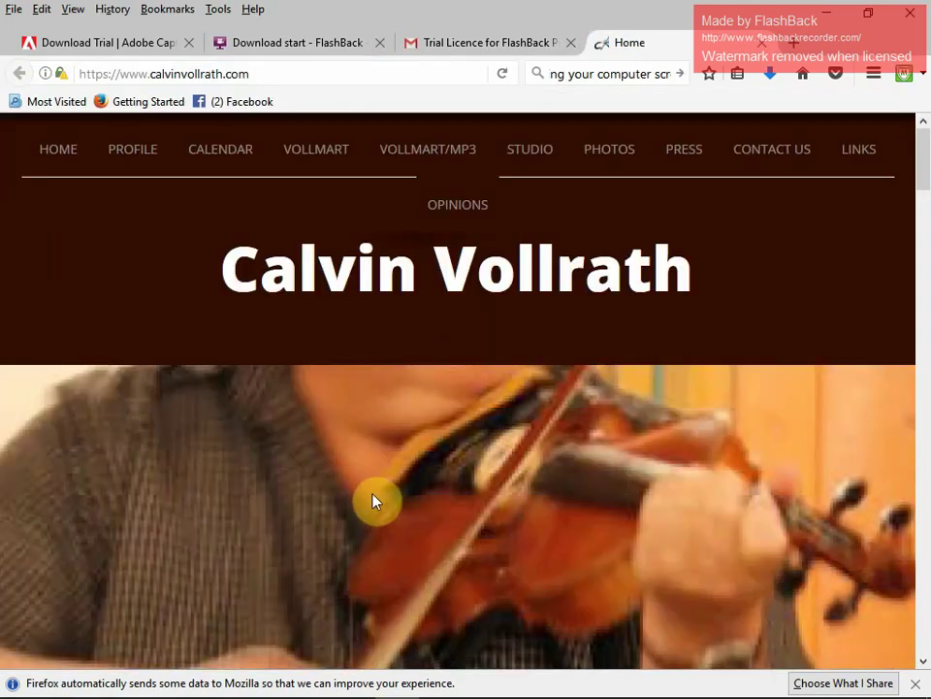
pyautogui.moveTo(140, 158)
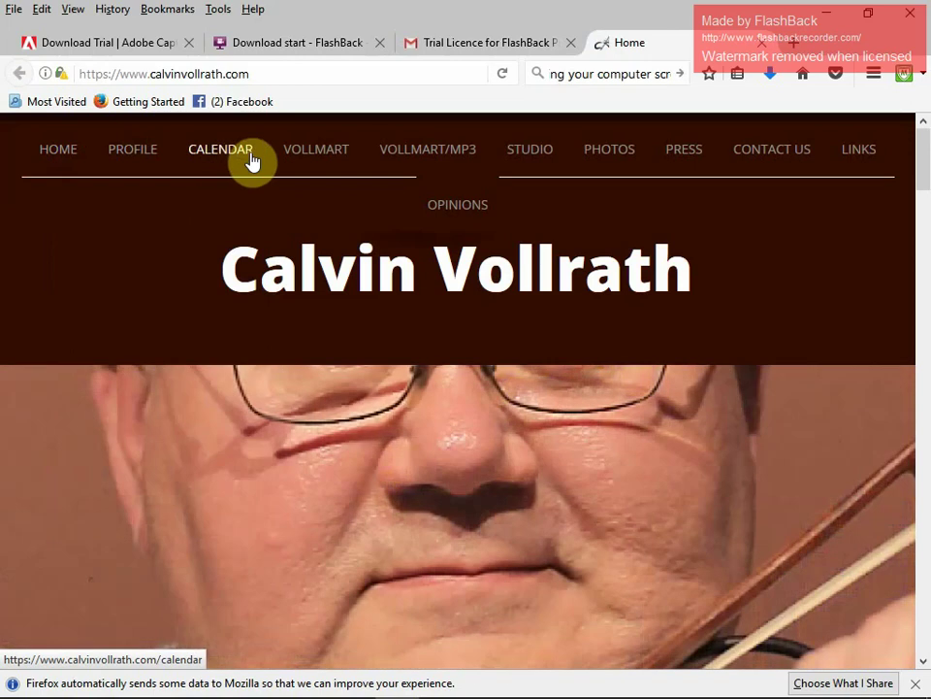
pyautogui.moveTo(347, 161)
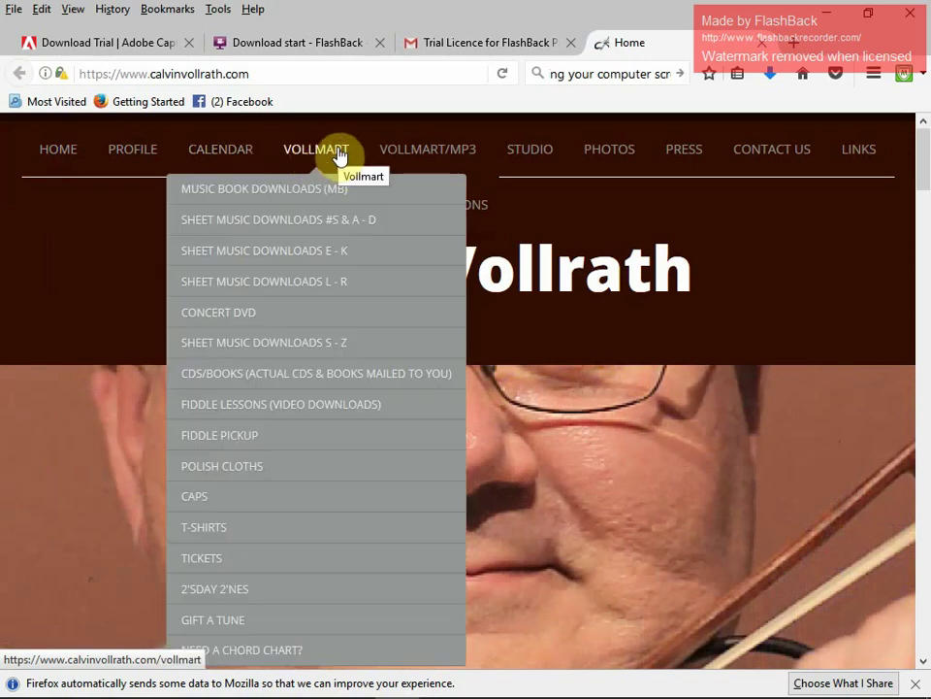
pyautogui.moveTo(391, 156)
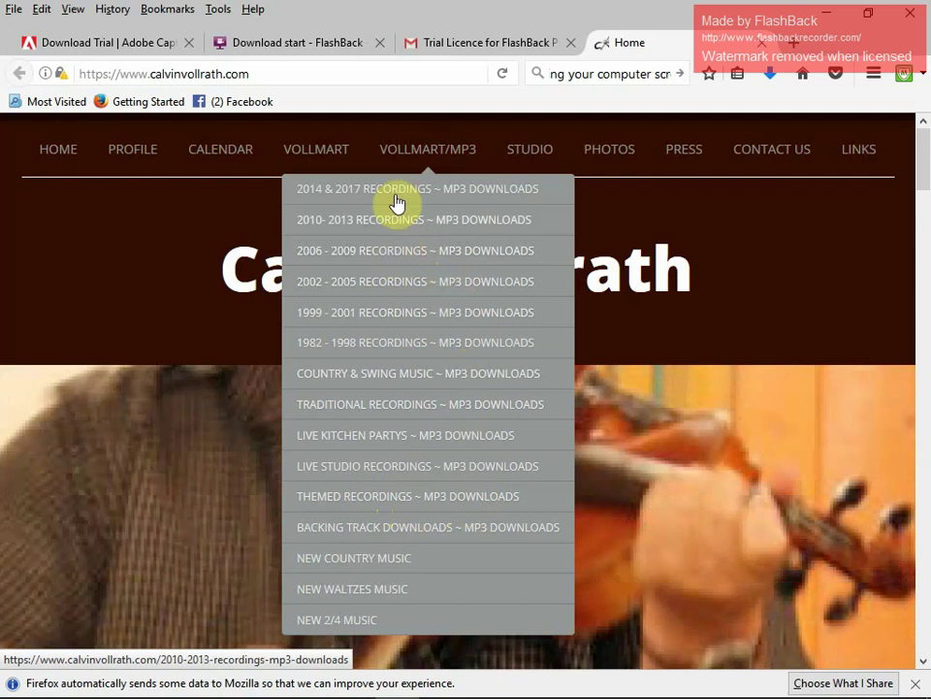
pyautogui.click(390, 191)
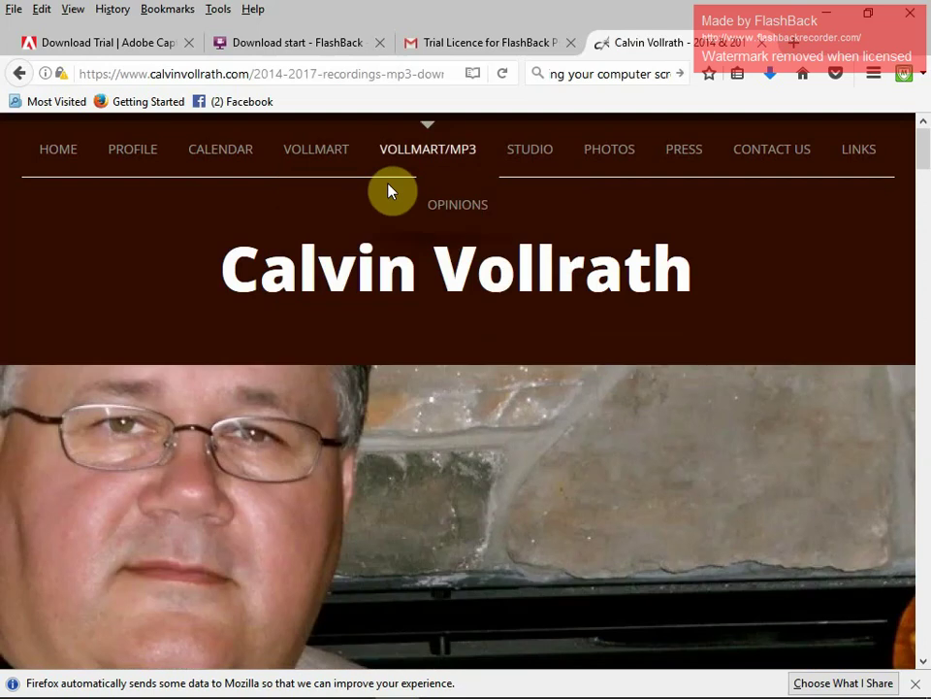
# - Add the audio-only album download Me, Myself & I (DD) to the cart
pyautogui.scroll(-1, 653, 311)
pyautogui.scroll(-10, 653, 312)
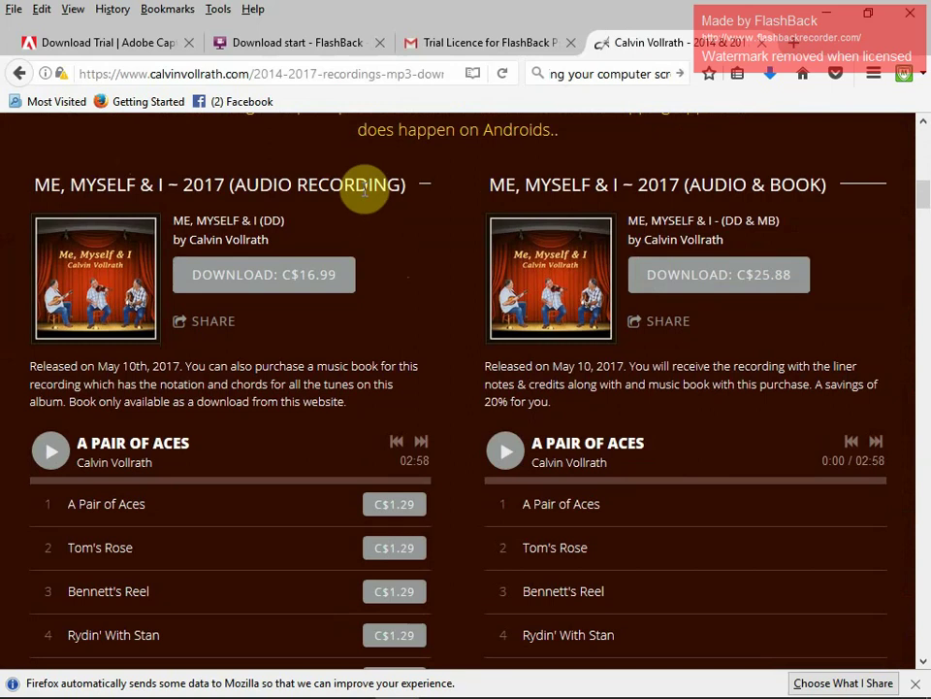
pyautogui.click(675, 295)
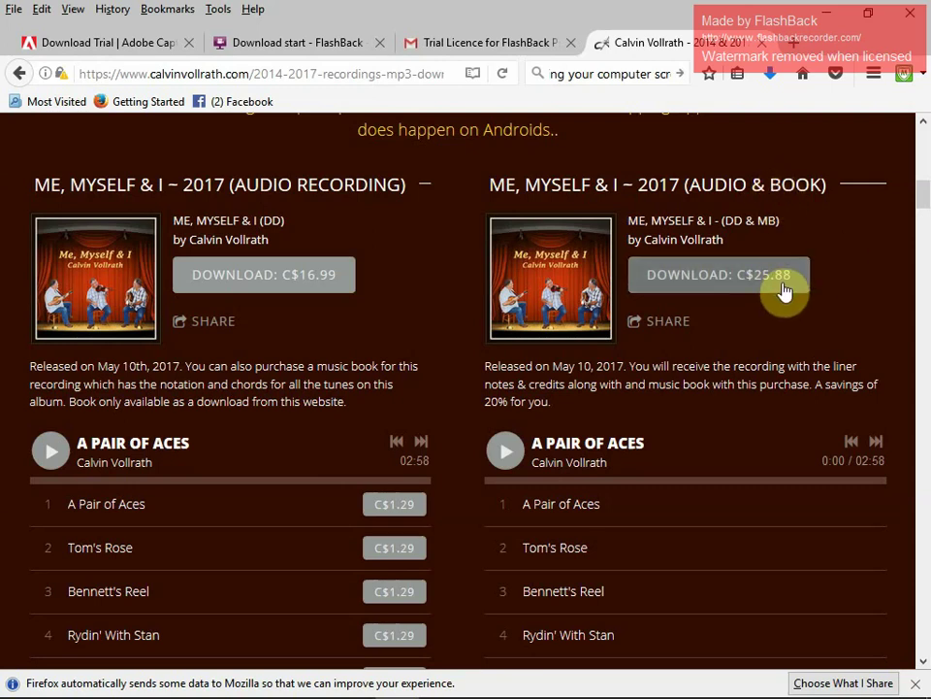
pyautogui.click(301, 282)
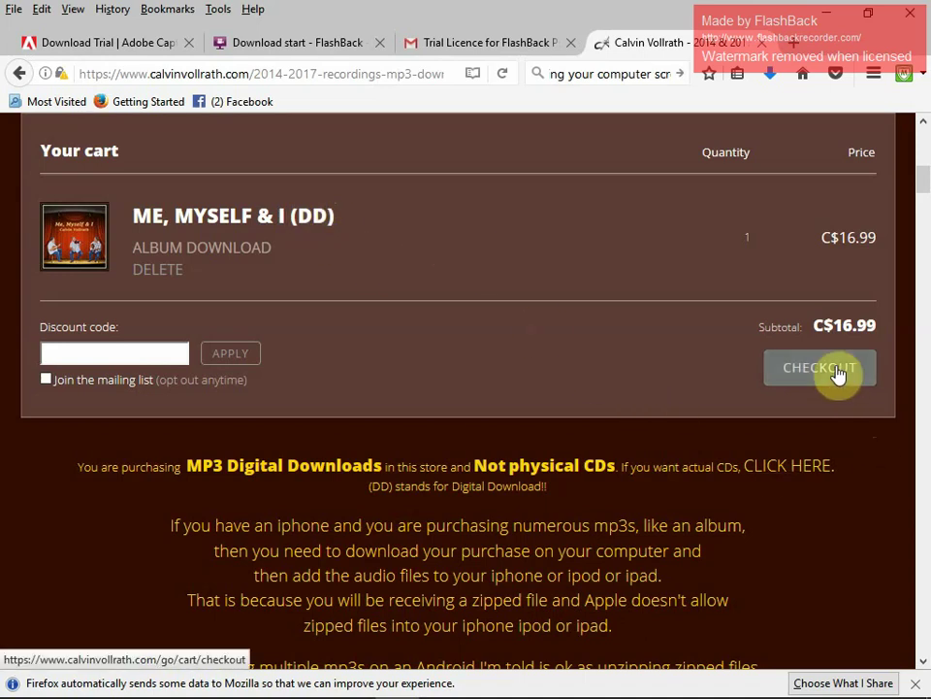
# - Add the album A Fiddle of This, A Fiddle of That (DD) to the cart and delete it again
pyautogui.scroll(-6, 669, 397)
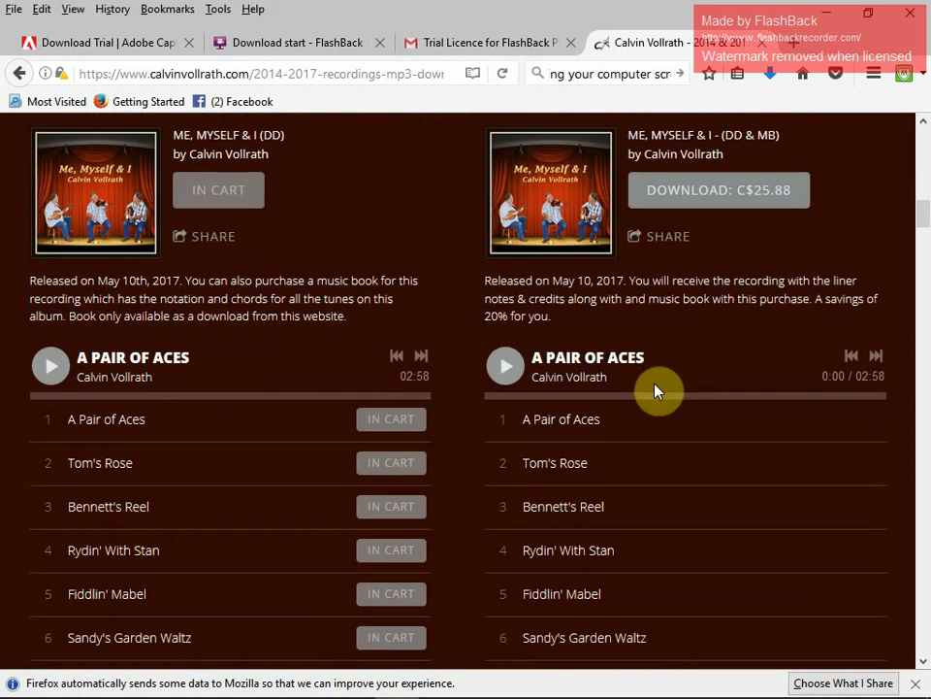
pyautogui.scroll(-10, 655, 388)
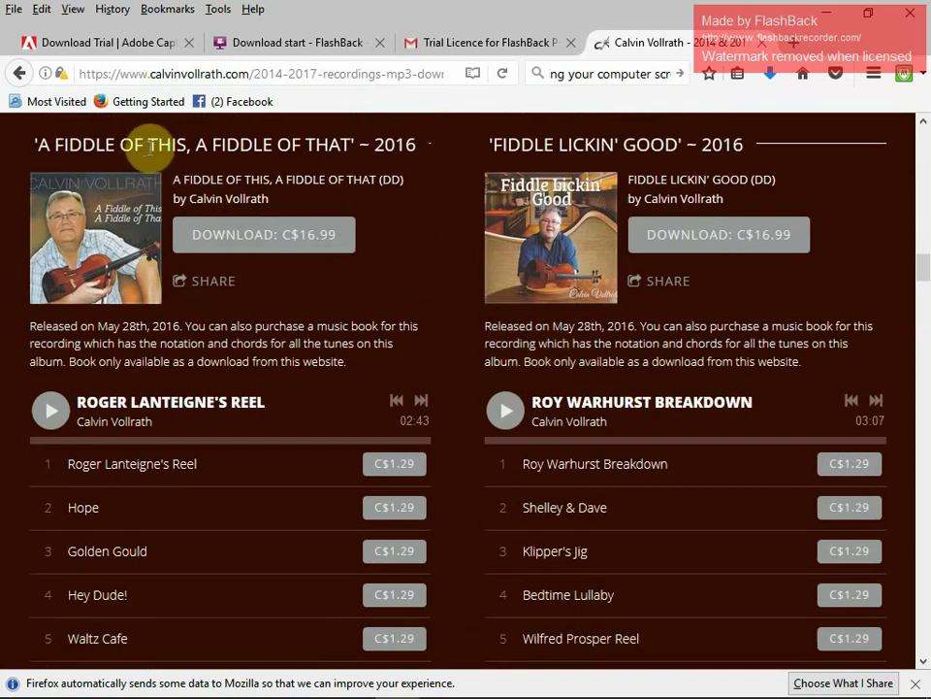
pyautogui.click(273, 246)
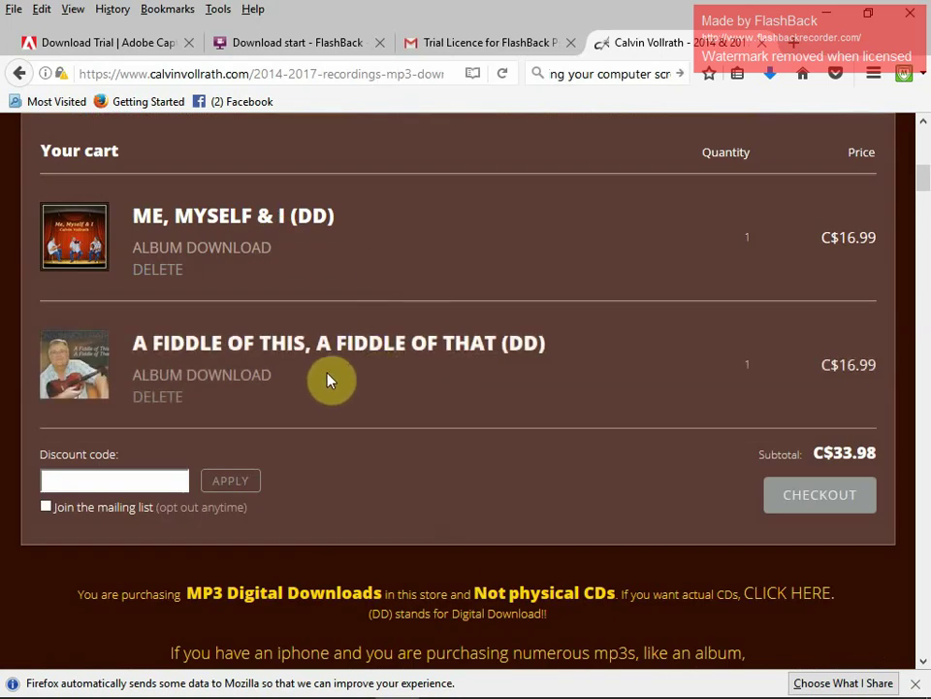
pyautogui.click(155, 398)
# - Add the Vintage Vollrath (DD) album from the Country & Swing Music MP3 downloads to the cart and remove it again
pyautogui.scroll(8, 335, 339)
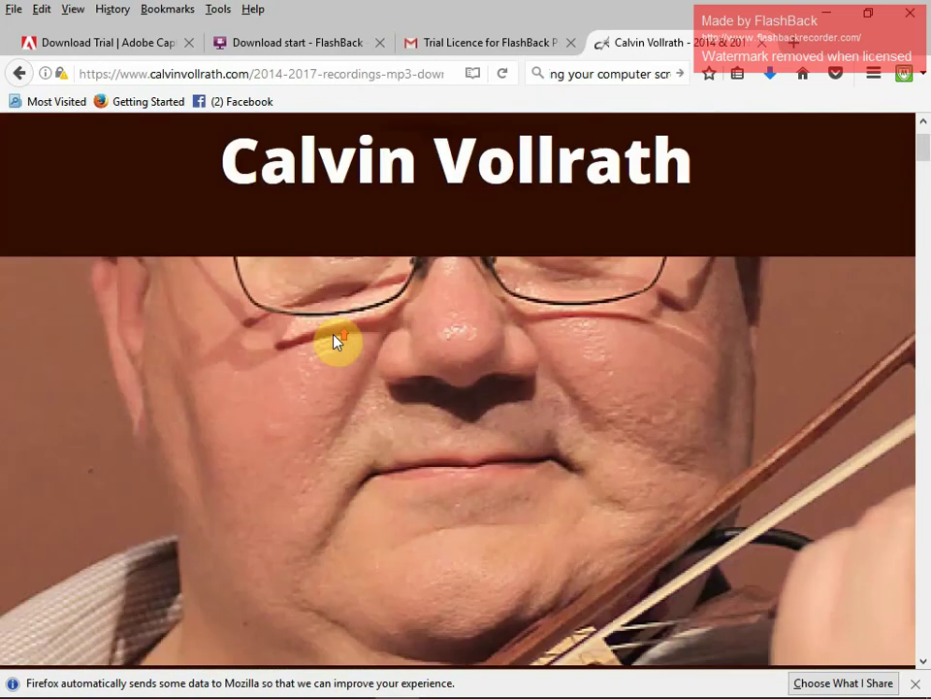
pyautogui.scroll(2, 335, 340)
pyautogui.moveTo(430, 161)
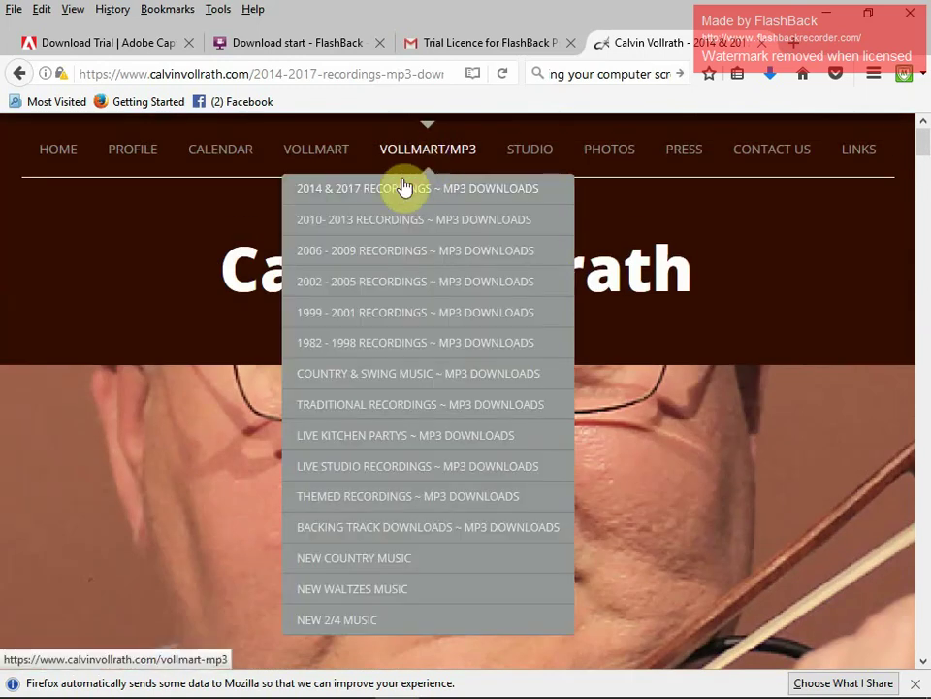
pyautogui.click(382, 374)
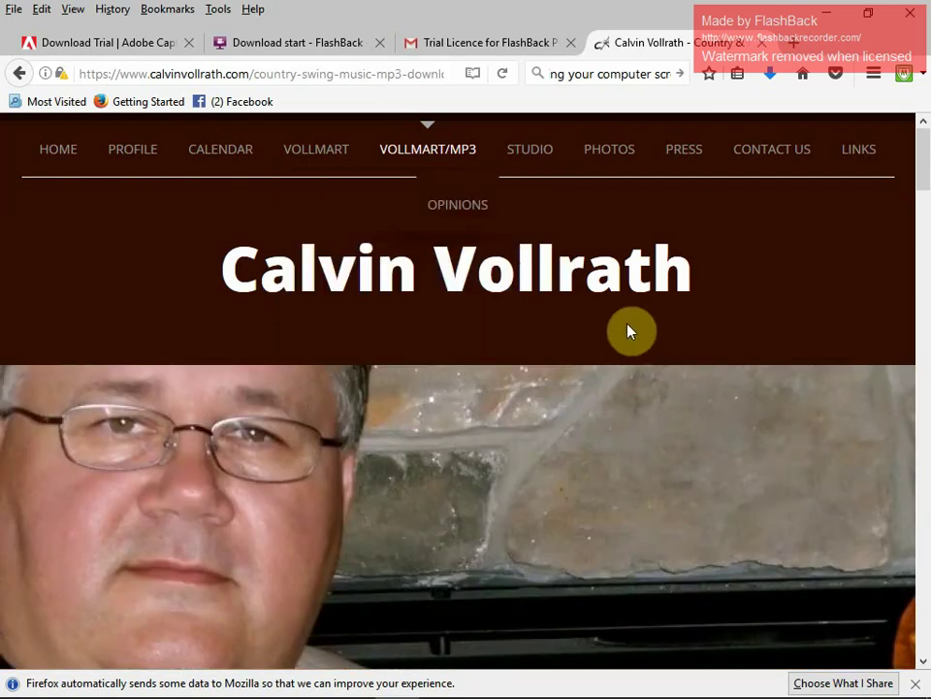
pyautogui.scroll(-10, 630, 326)
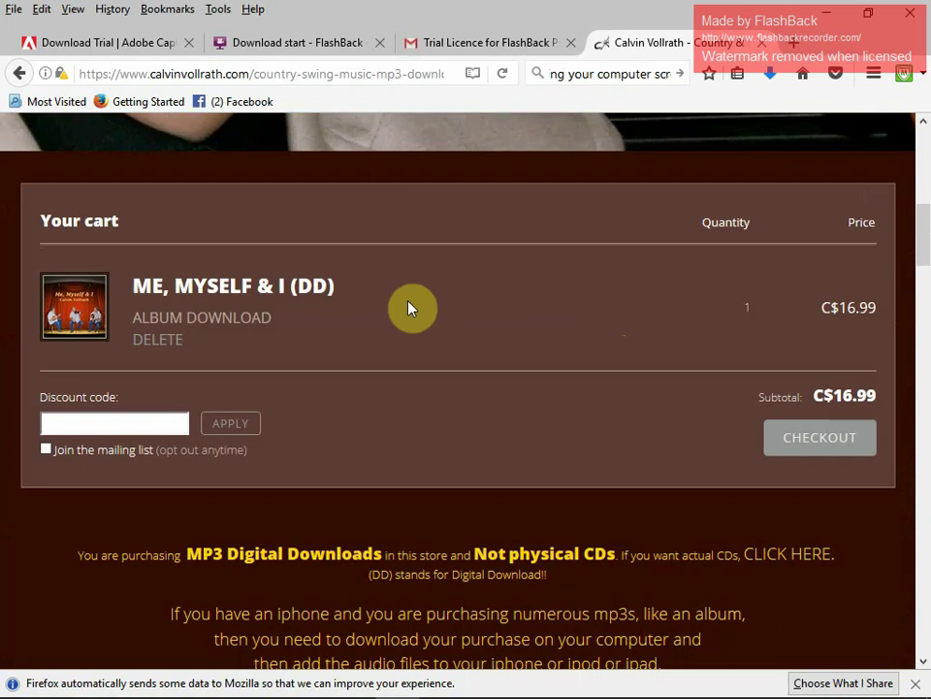
pyautogui.scroll(-6, 454, 298)
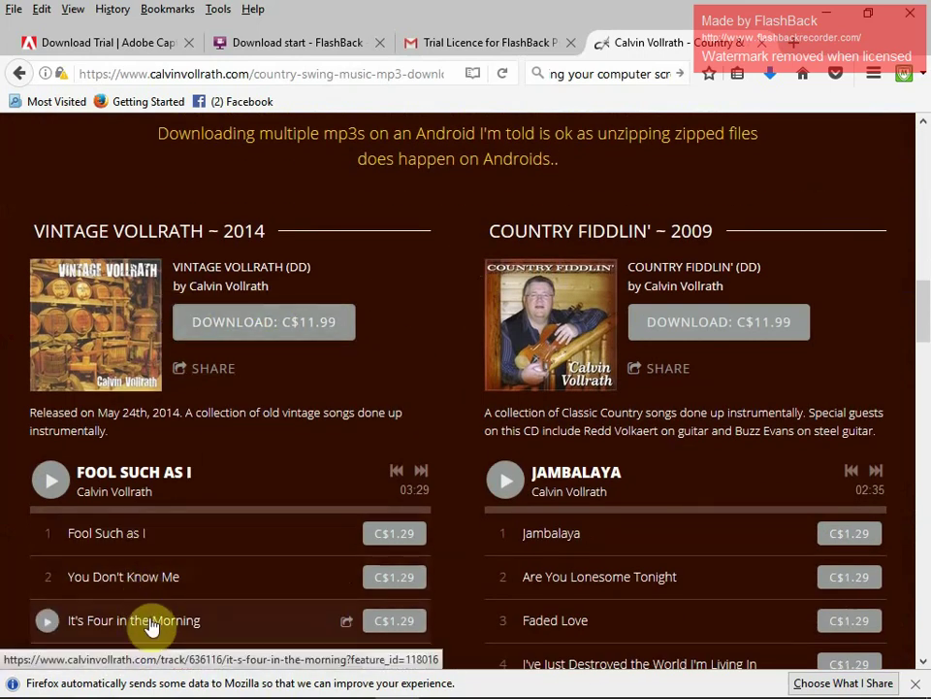
pyautogui.click(303, 327)
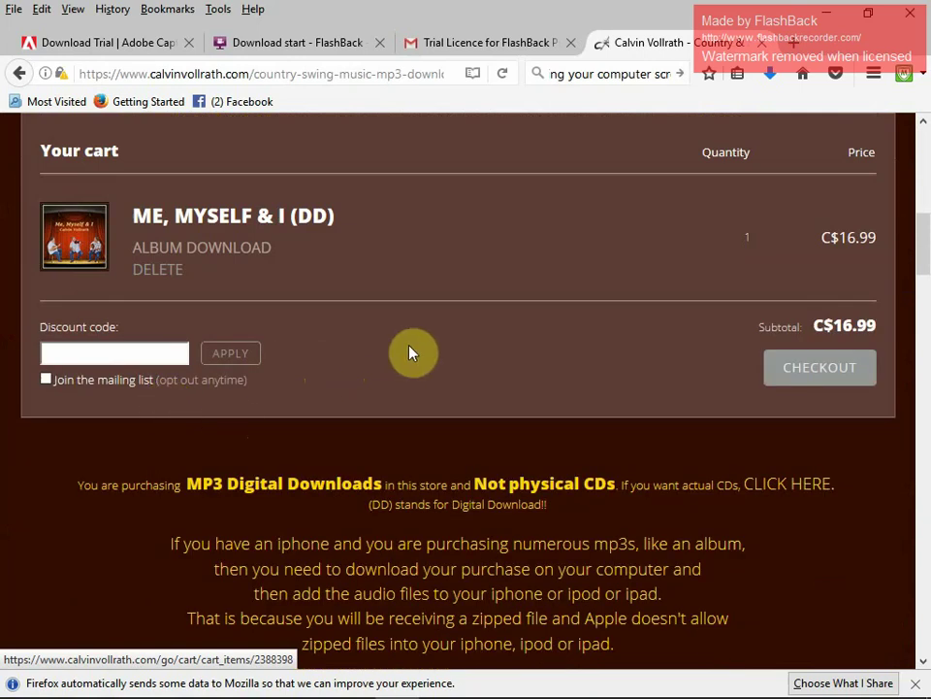
# - Check out the cart and choose to pay with a credit card or Visa Debit instead of a PayPal login
pyautogui.click(841, 378)
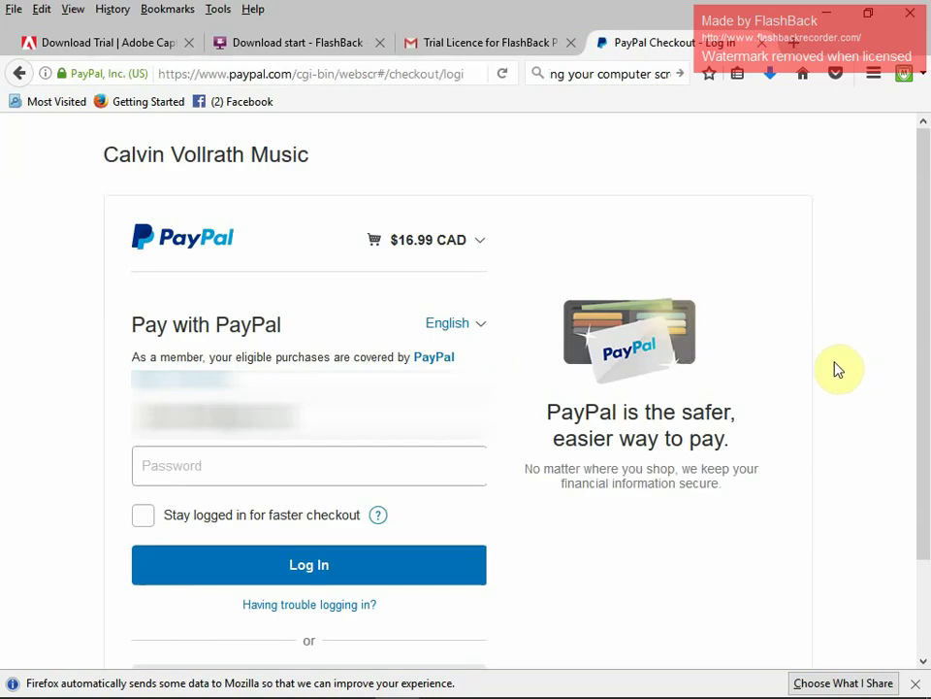
pyautogui.scroll(-1, 839, 367)
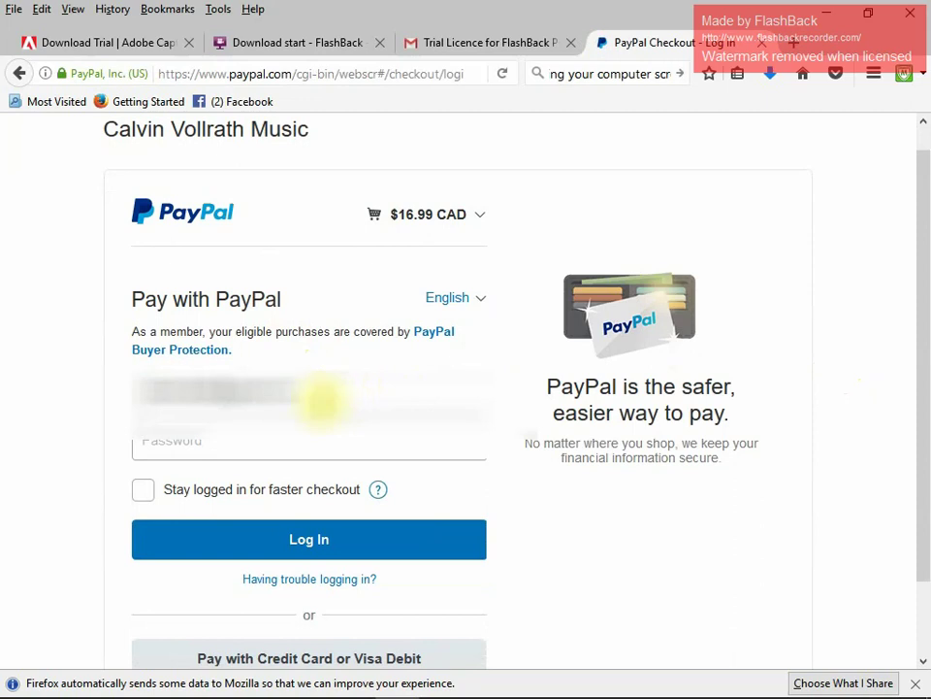
pyautogui.moveTo(316, 393); pyautogui.dragTo(34, 369)
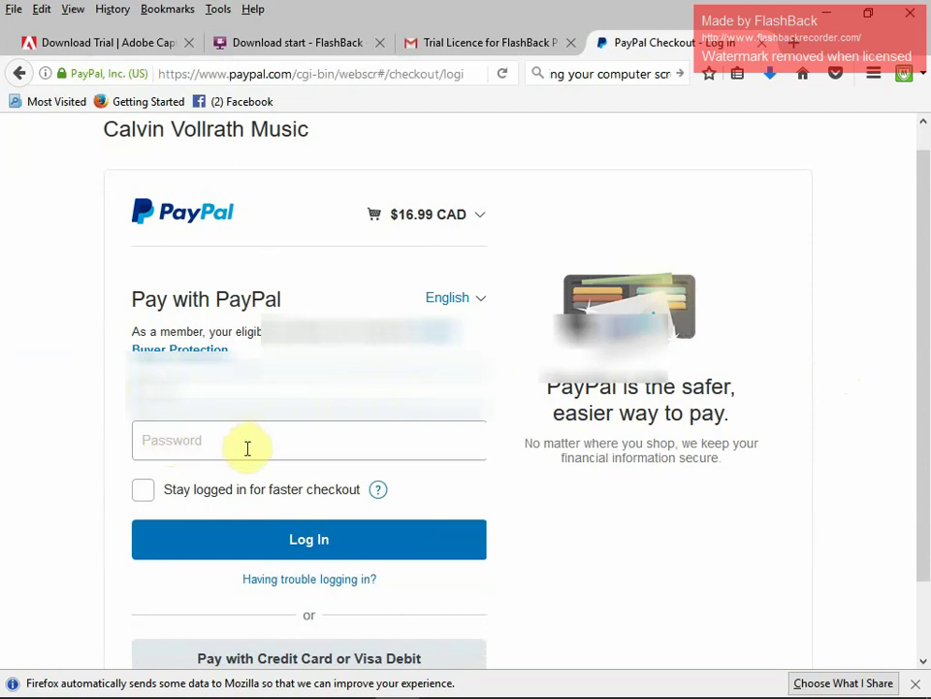
pyautogui.scroll(-1, 252, 445)
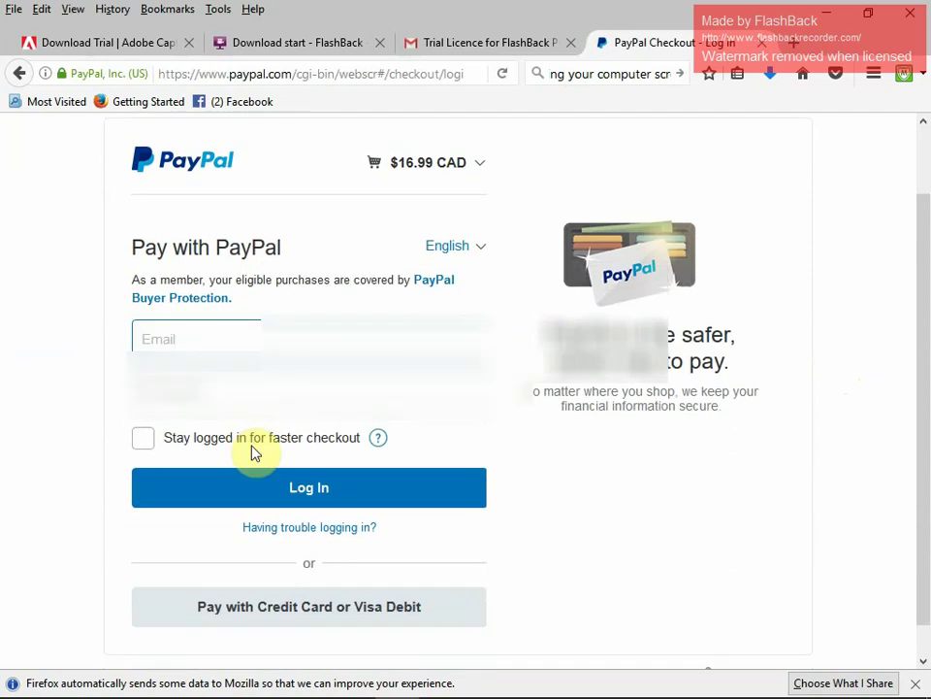
pyautogui.scroll(-1, 255, 442)
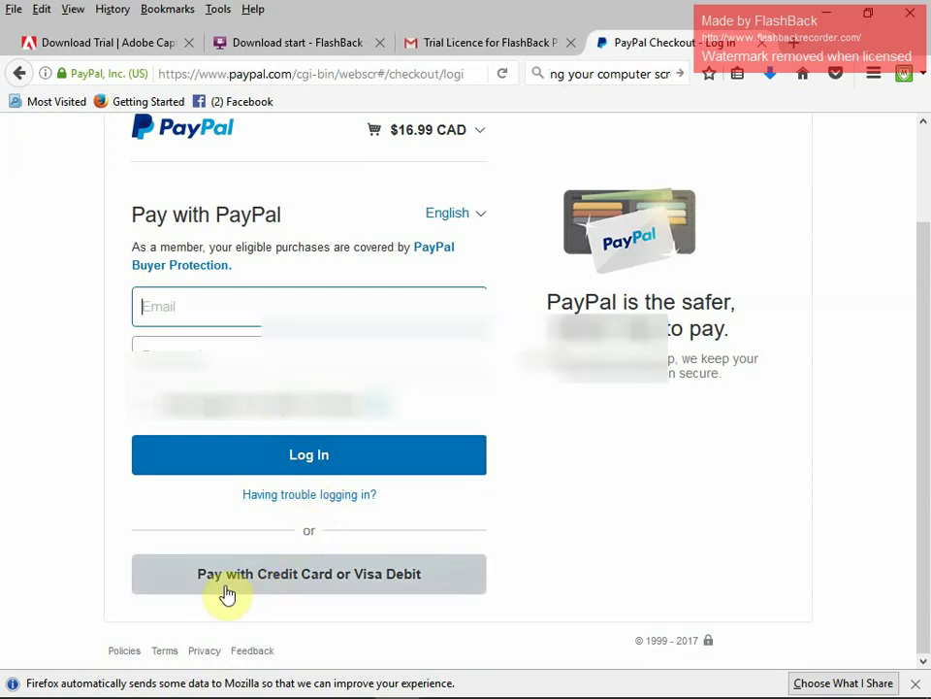
pyautogui.click(364, 579)
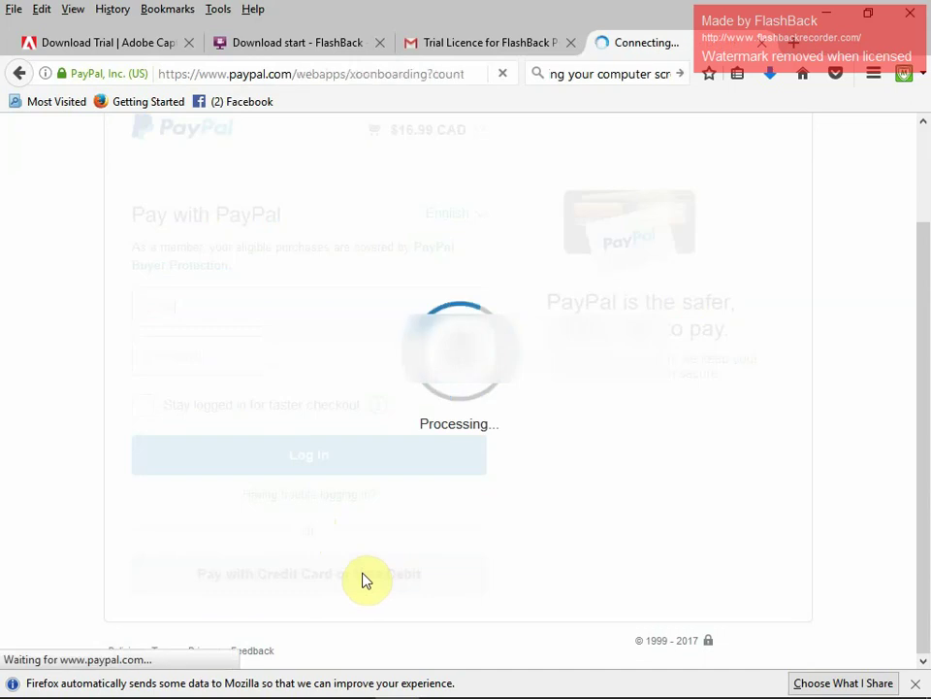
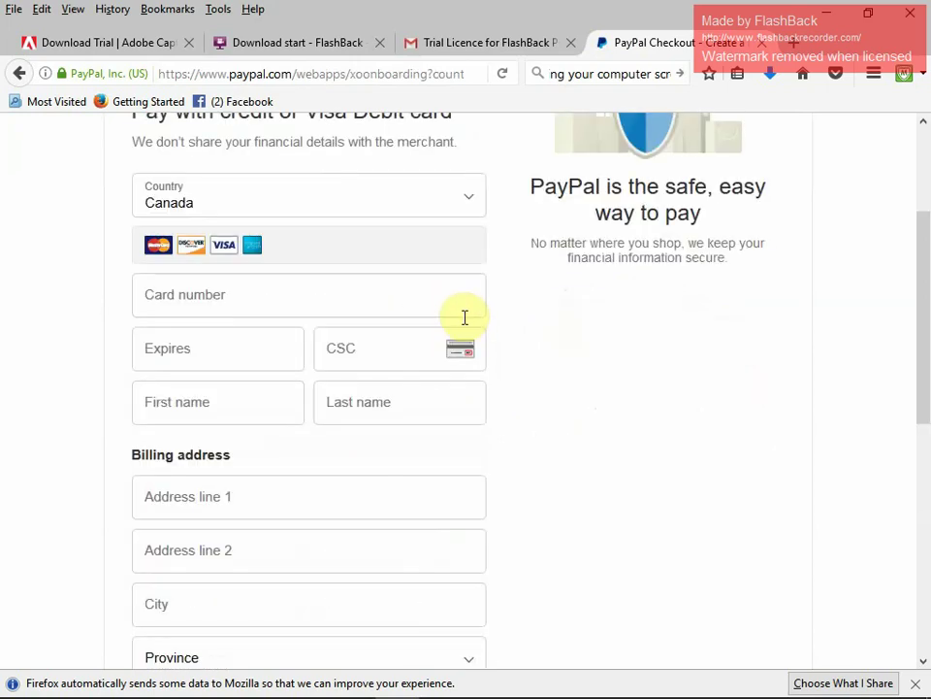
# - Fill in the card number, expiry date, security code, cardholder name and billing address with province on the payment form
pyautogui.scroll(3, 457, 353)
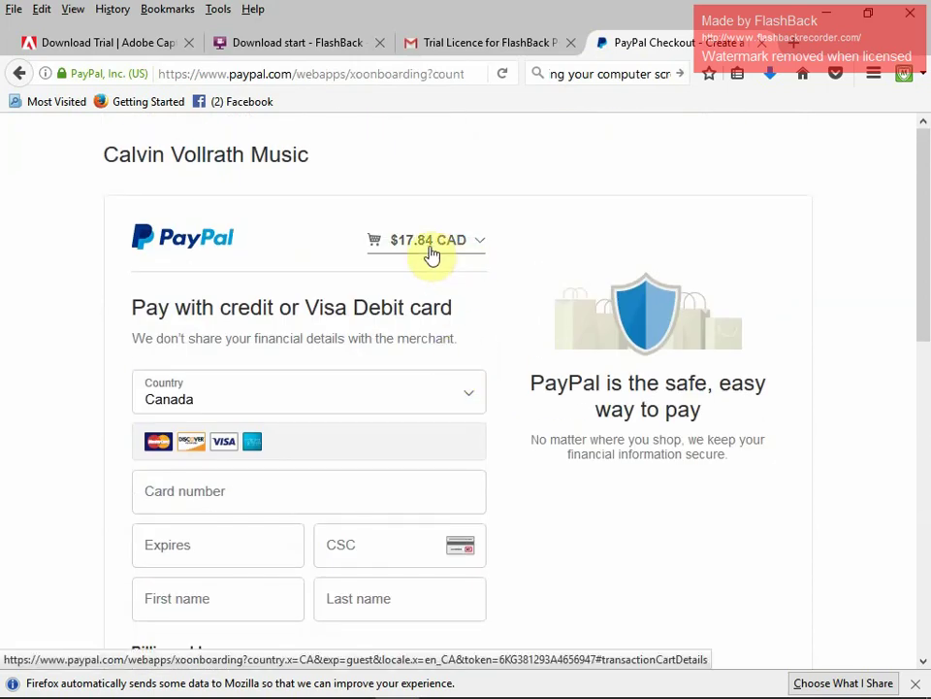
pyautogui.scroll(-5, 322, 422)
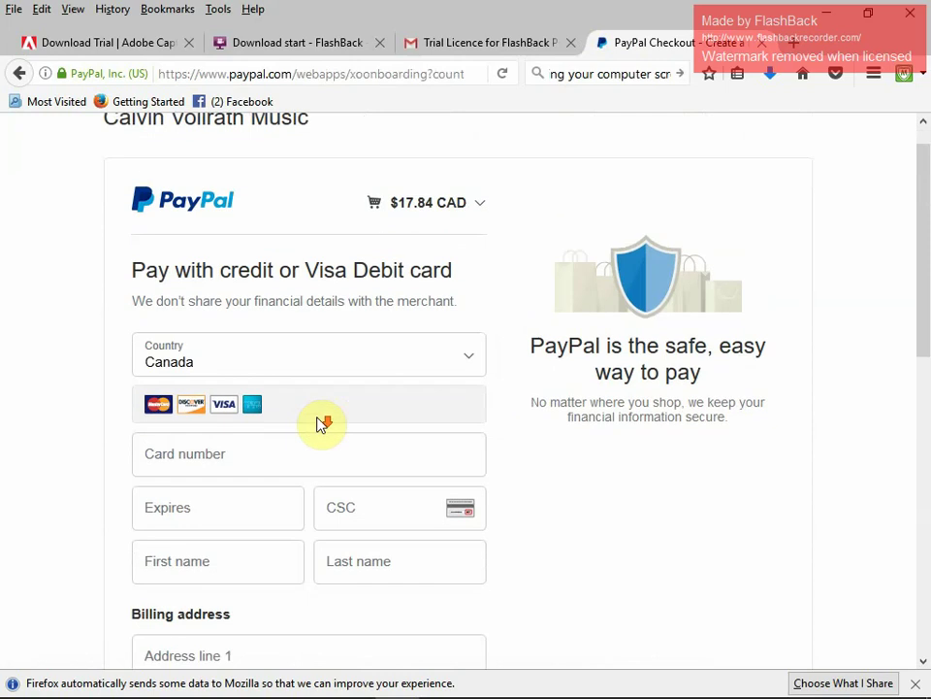
pyautogui.click(218, 235)
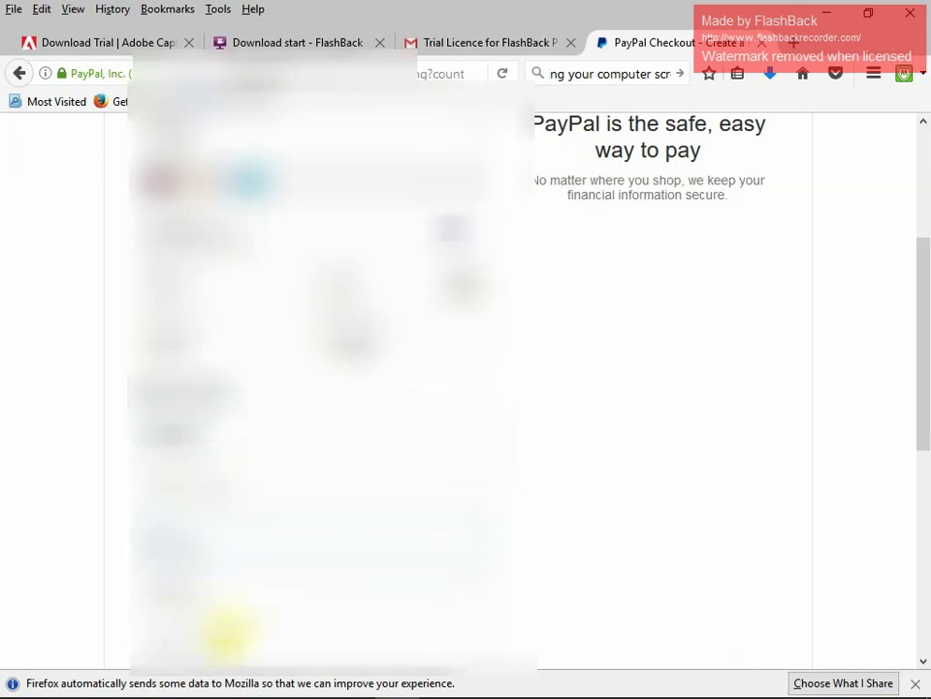
pyautogui.click(464, 594)
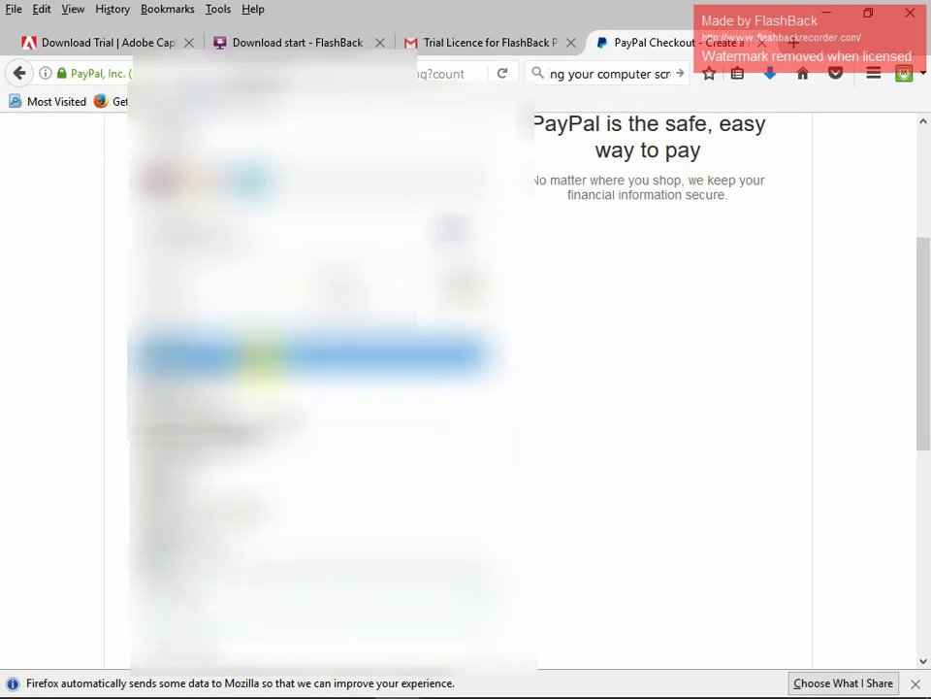
pyautogui.click(260, 353)
pyautogui.scroll(-5, 301, 481)
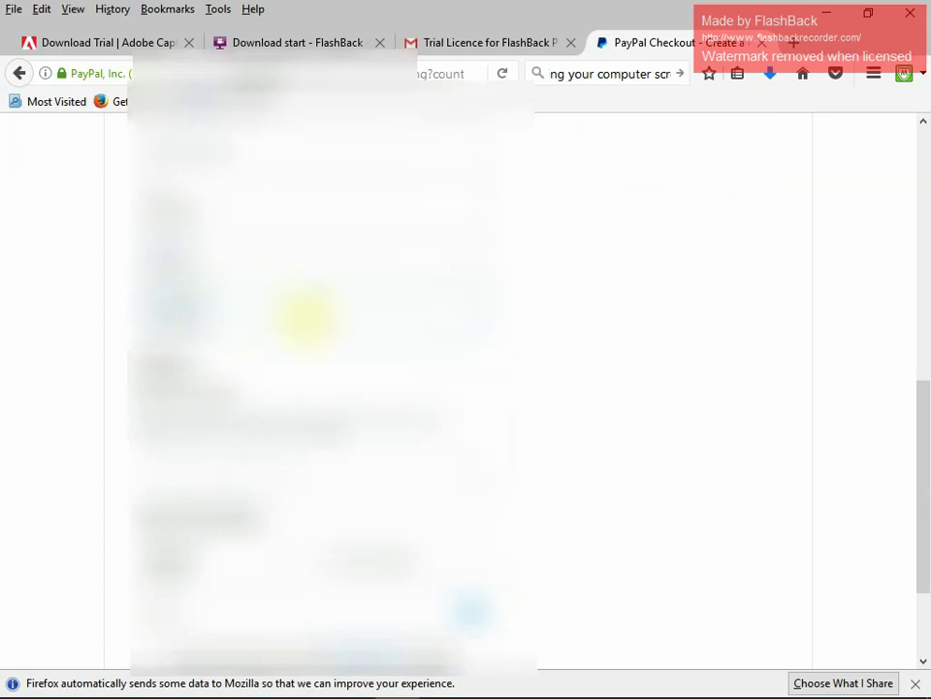
# - Complete the remaining contact details on the payment form and submit the payment
pyautogui.scroll(-3, 238, 409)
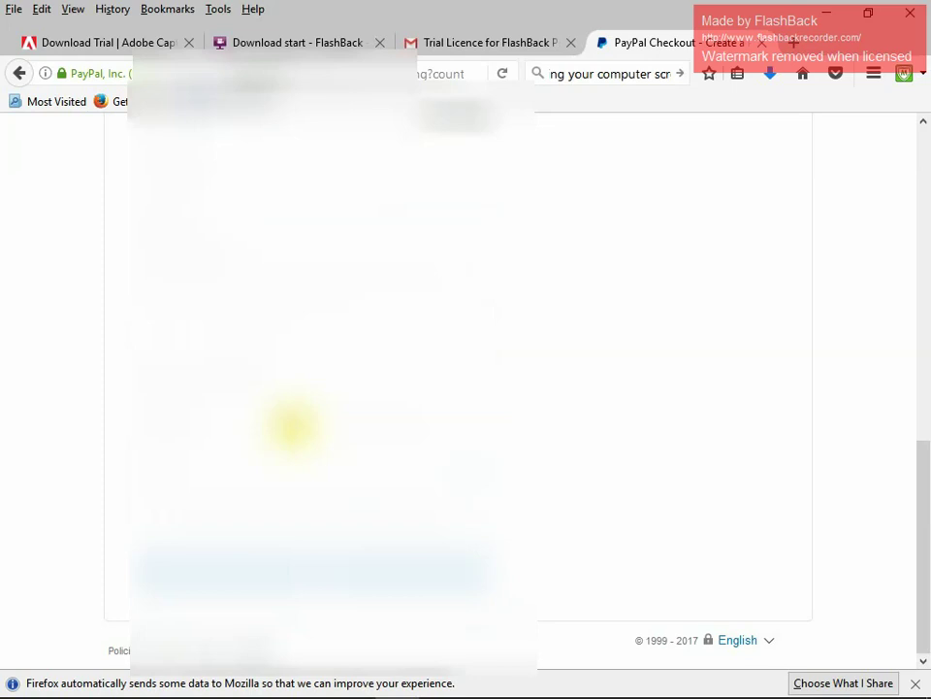
pyautogui.click(291, 427)
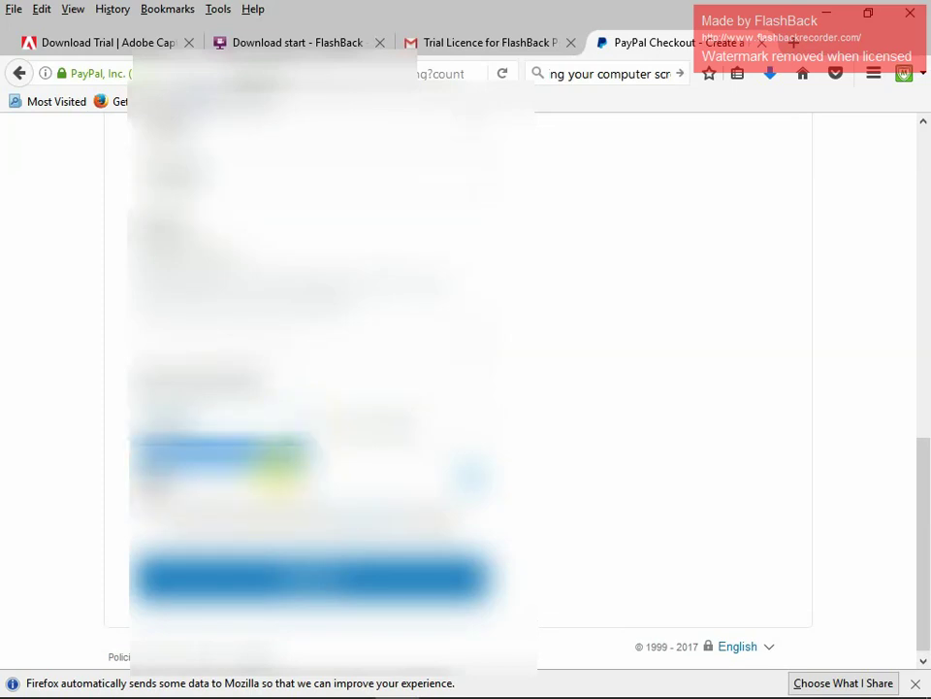
pyautogui.click(279, 456)
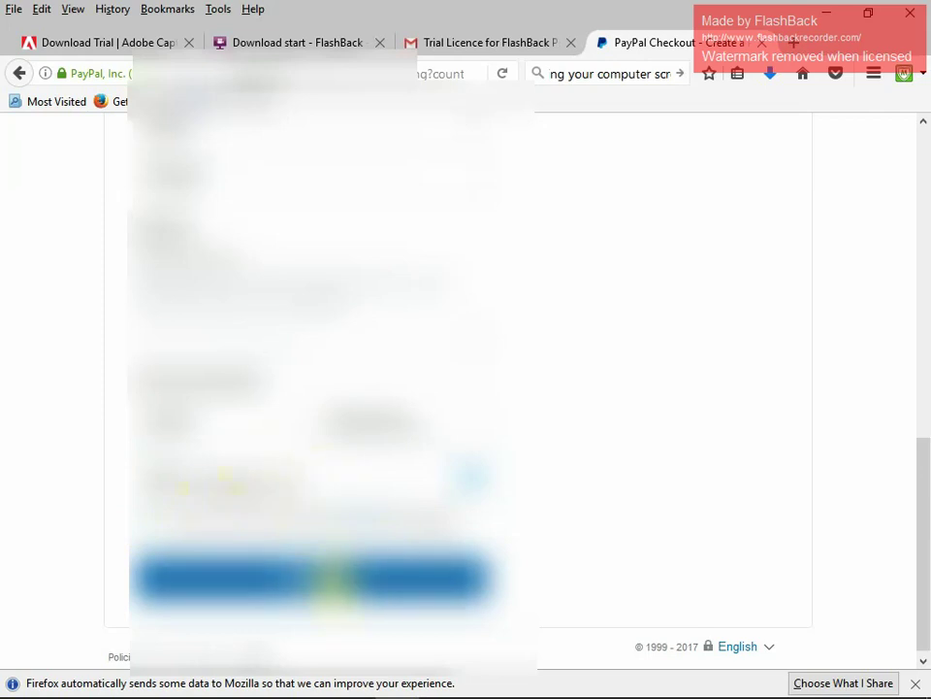
pyautogui.click(333, 579)
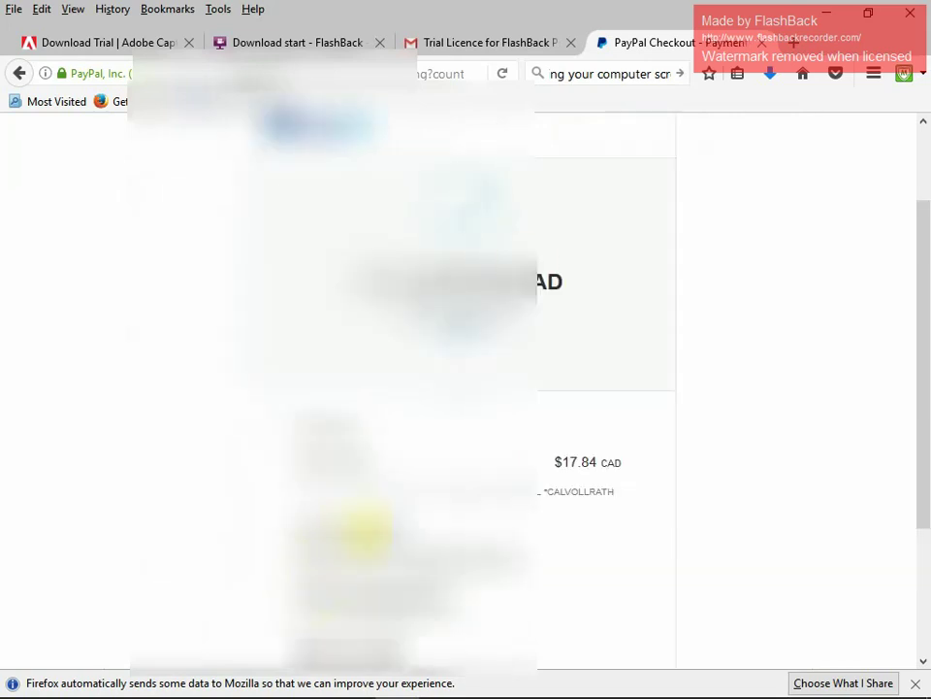
pyautogui.scroll(-4, 476, 393)
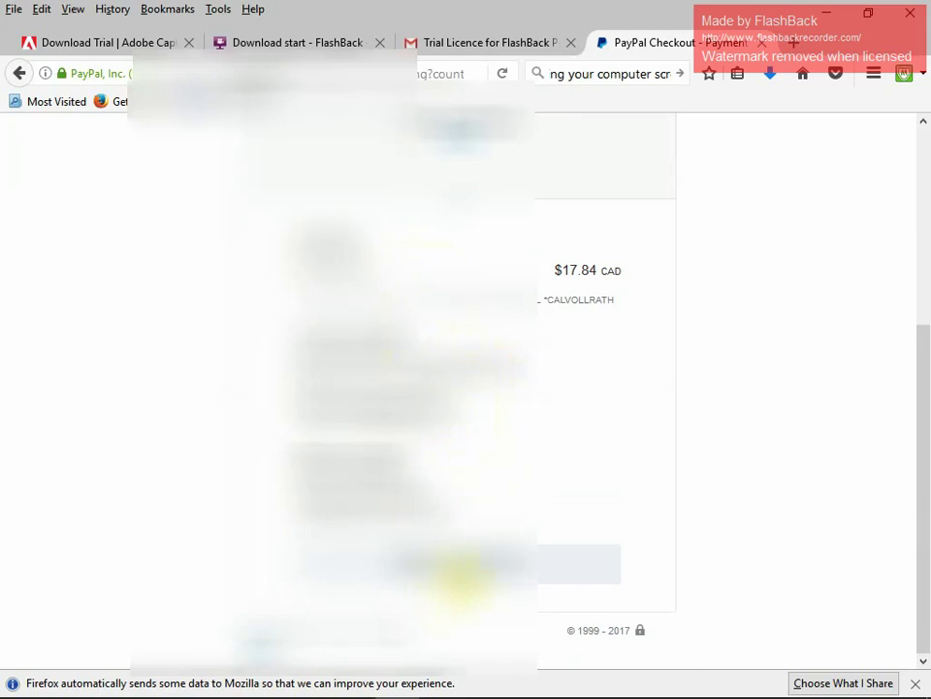
# - Finish the PayPal payment and start downloading the purchased Me, Myself & I (DD) album, choosing to save the file
pyautogui.click(461, 572)
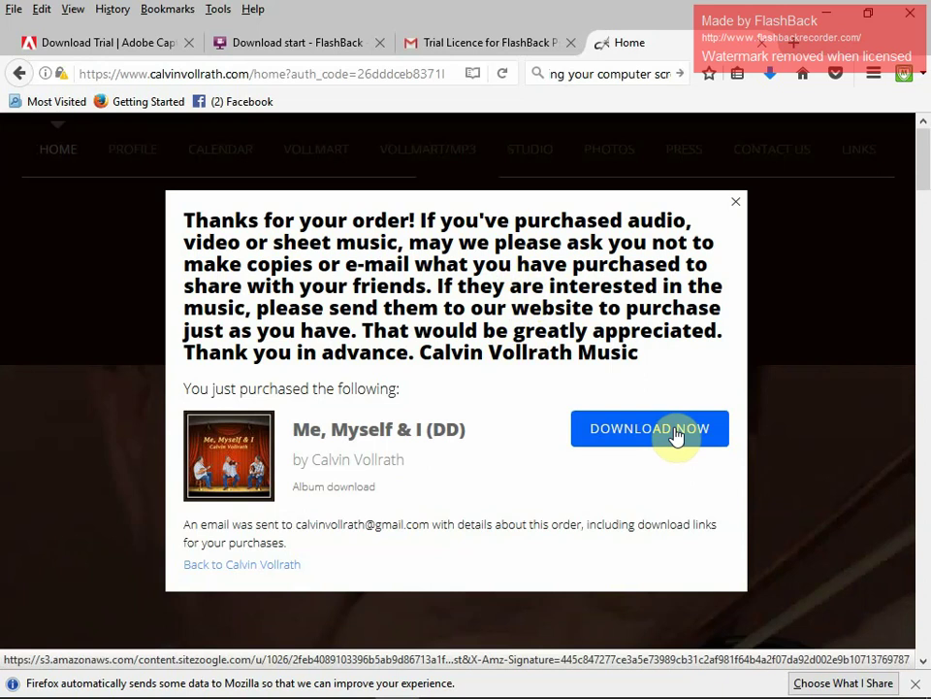
pyautogui.click(676, 436)
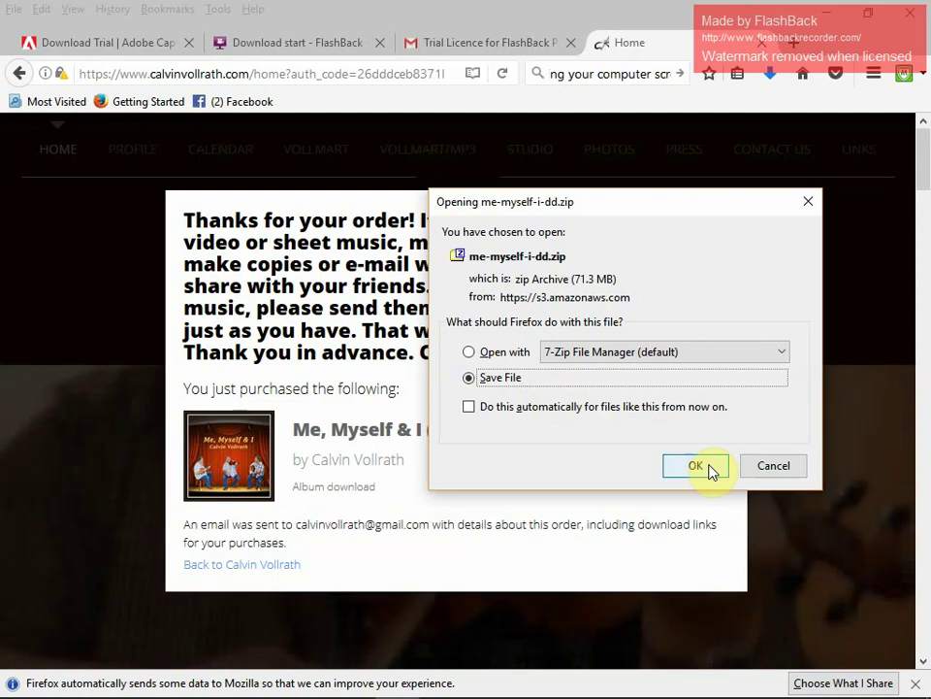
pyautogui.click(696, 466)
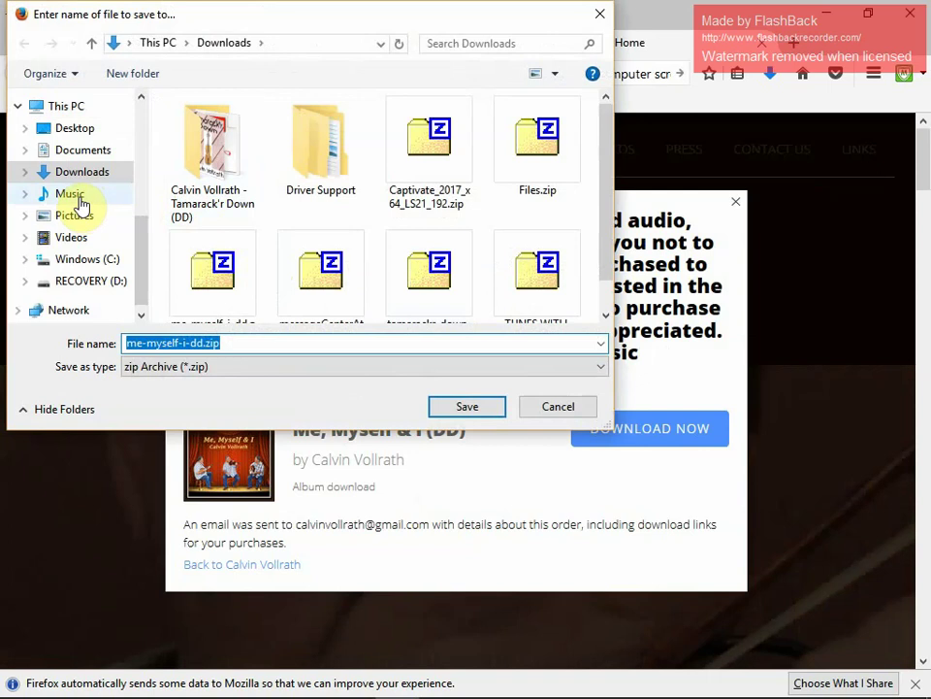
# - Create a folder named Calvin Vollrath inside the Music folder
pyautogui.click(82, 203)
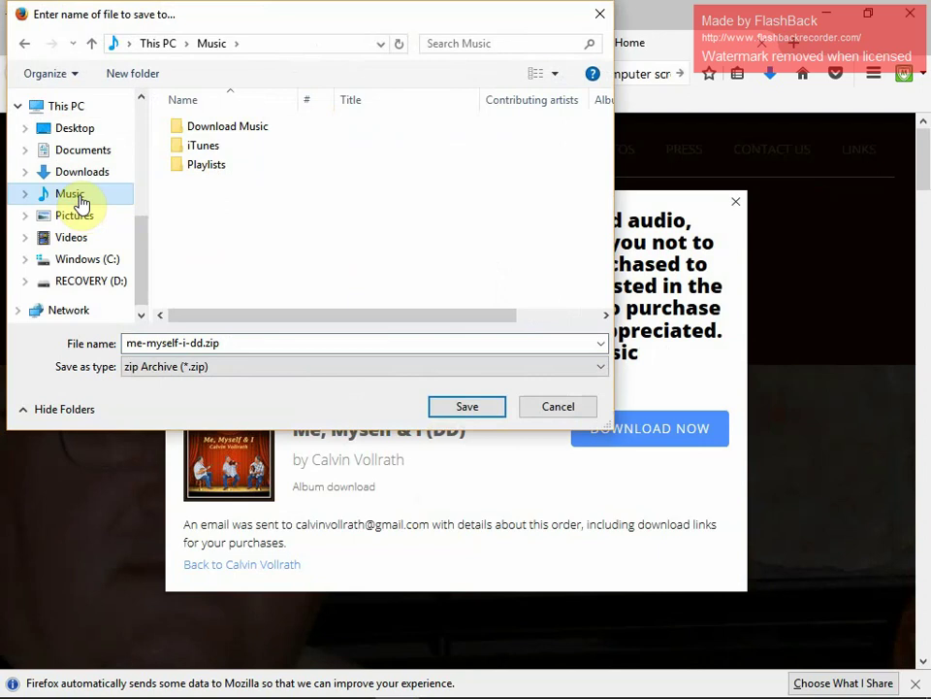
pyautogui.rightClick(80, 200)
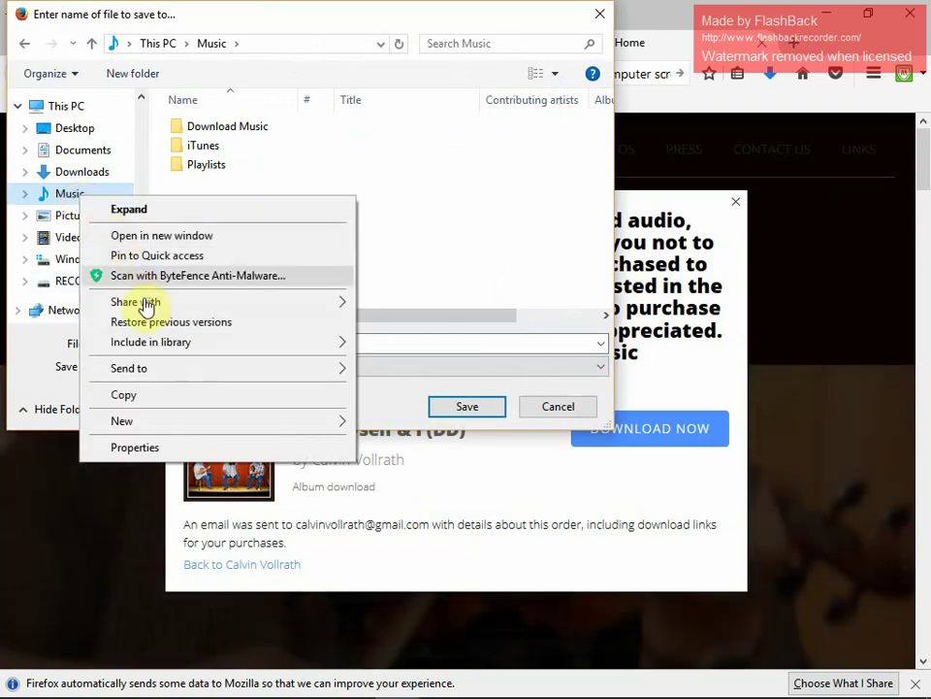
pyautogui.moveTo(273, 422)
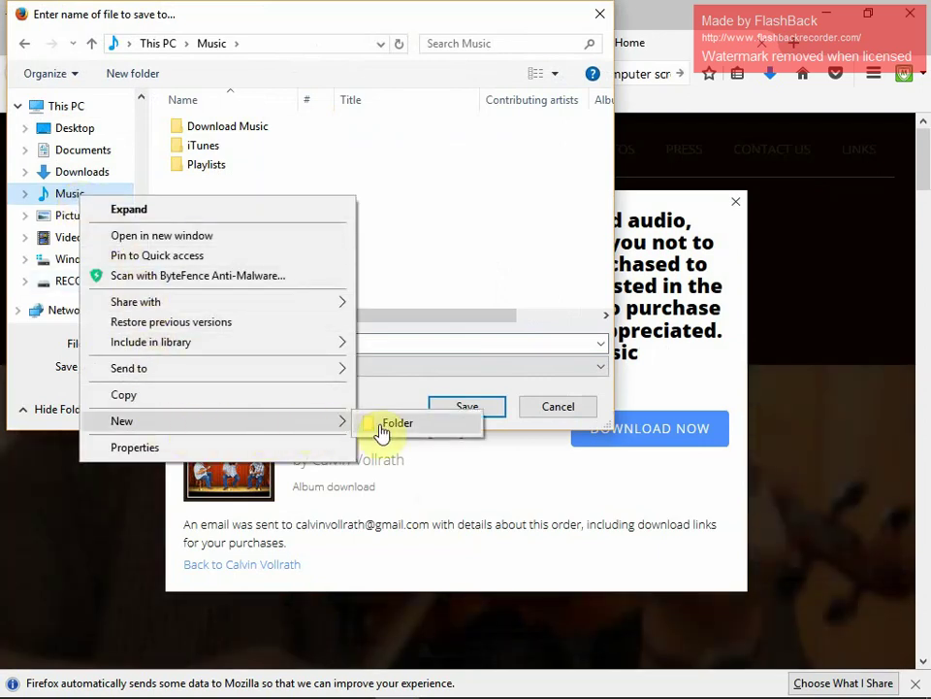
pyautogui.click(415, 428)
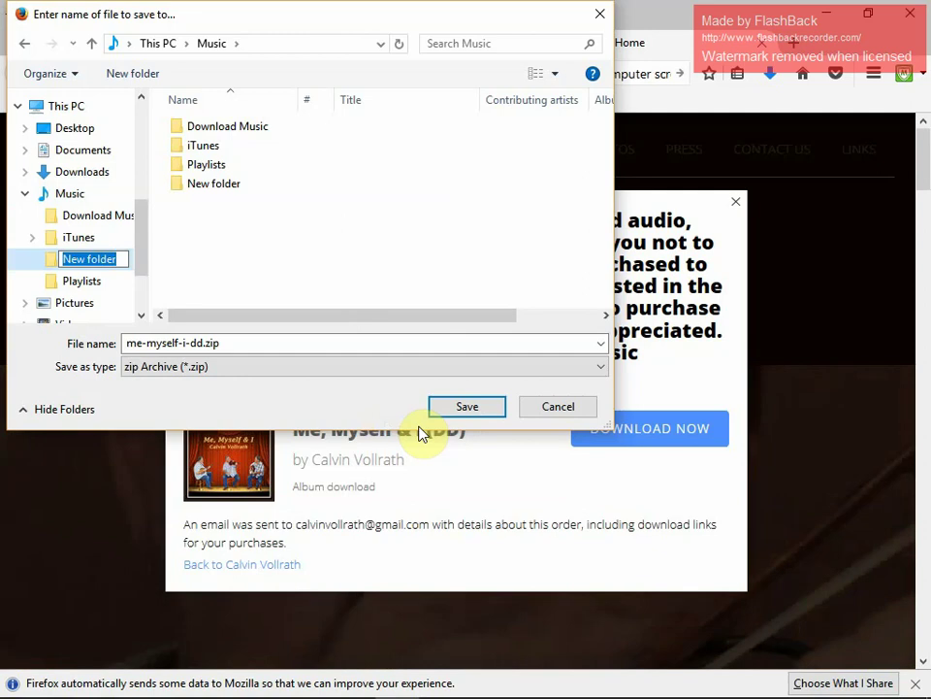
pyautogui.write('Ca')
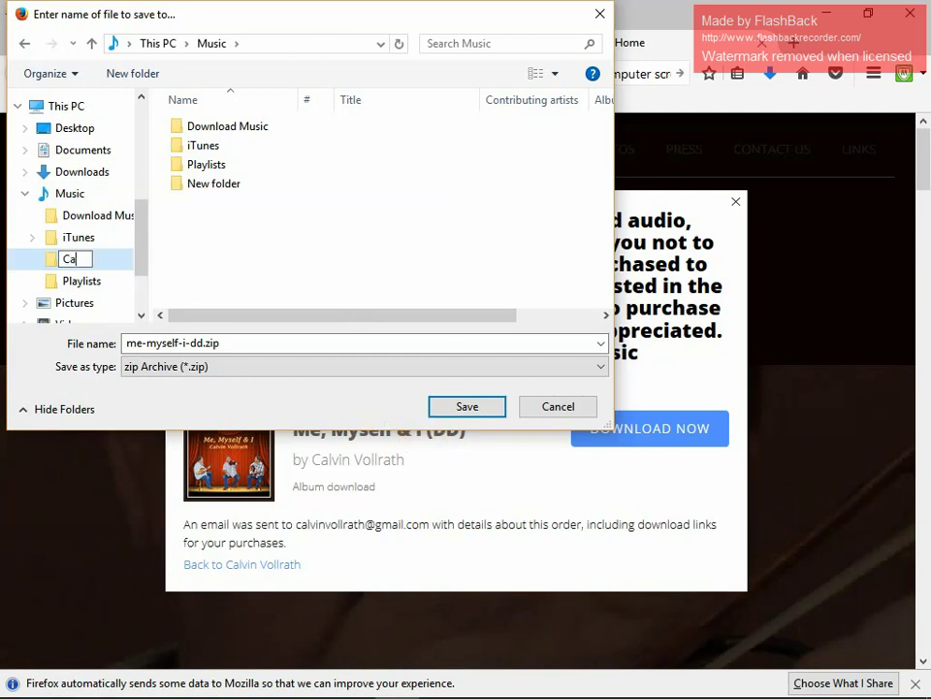
pyautogui.write('lvin V')
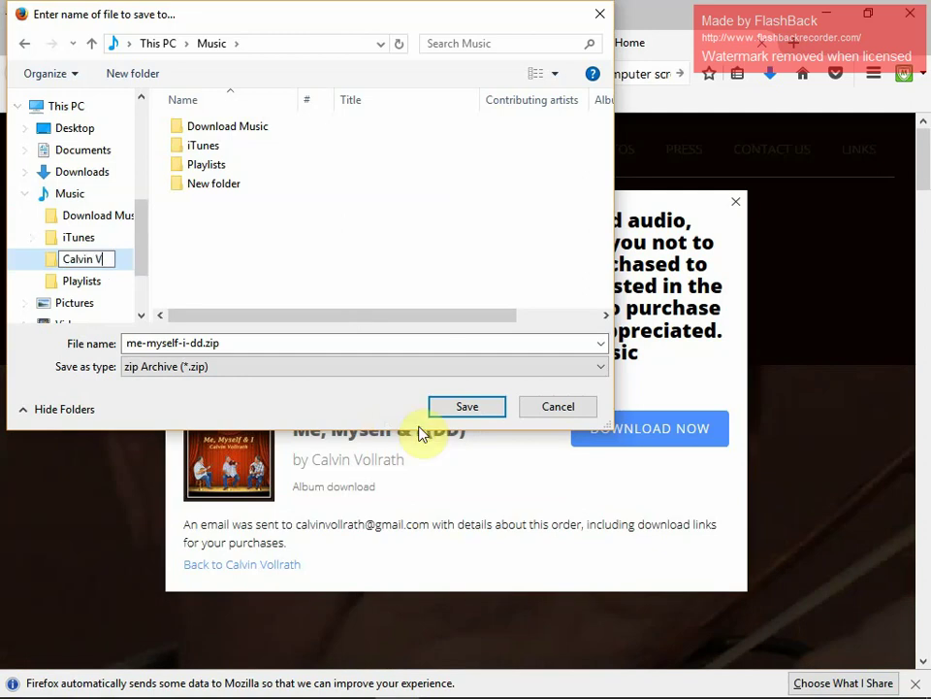
pyautogui.write('ollrath')
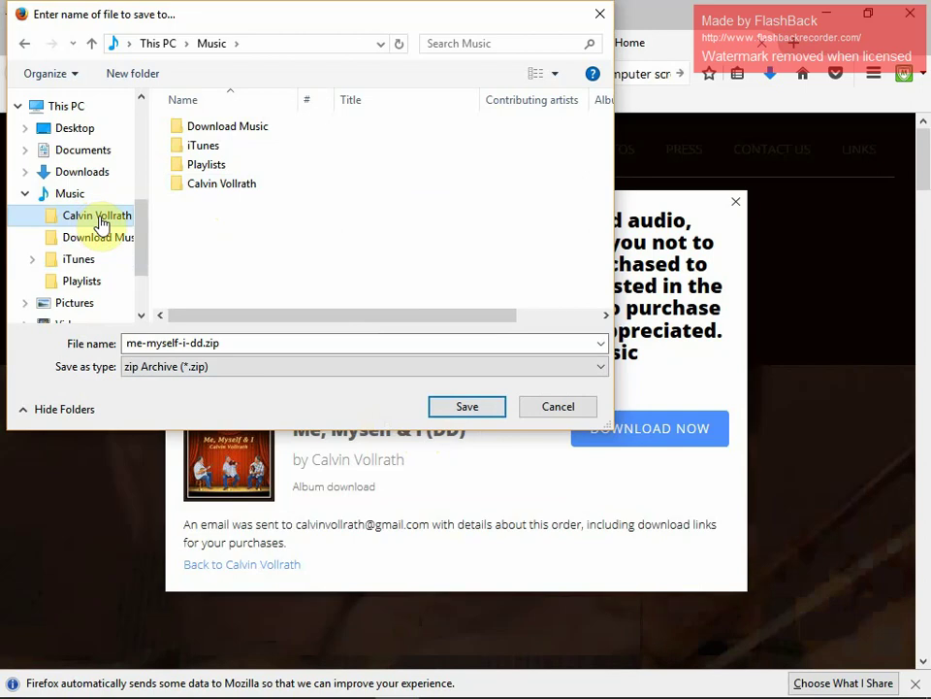
# - Create a subfolder named Me, Myself & I DD inside the Calvin Vollrath folder
pyautogui.rightClick(101, 220)
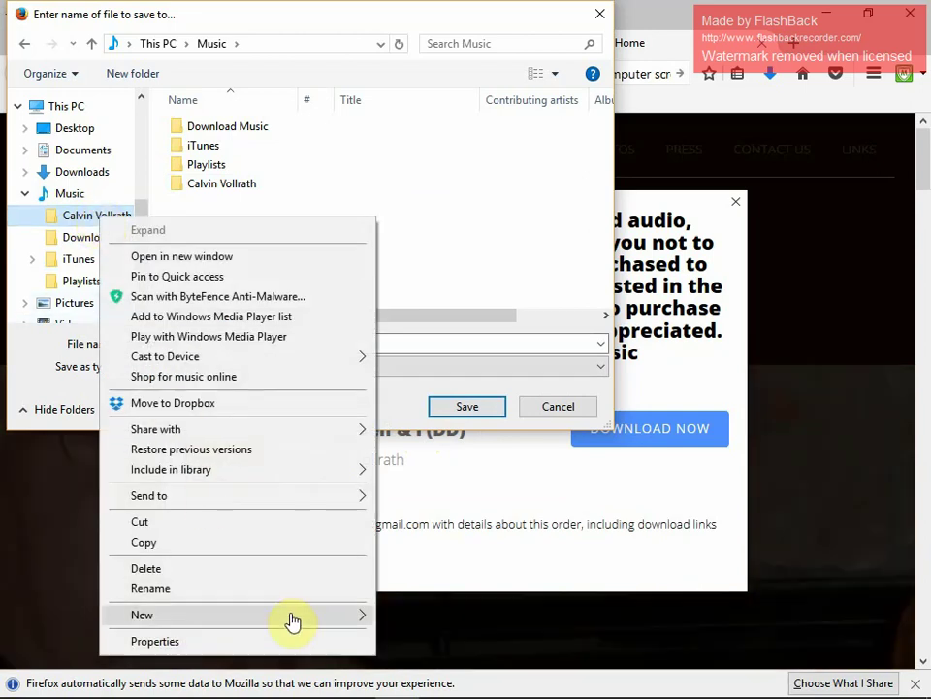
pyautogui.moveTo(311, 624)
pyautogui.click(413, 626)
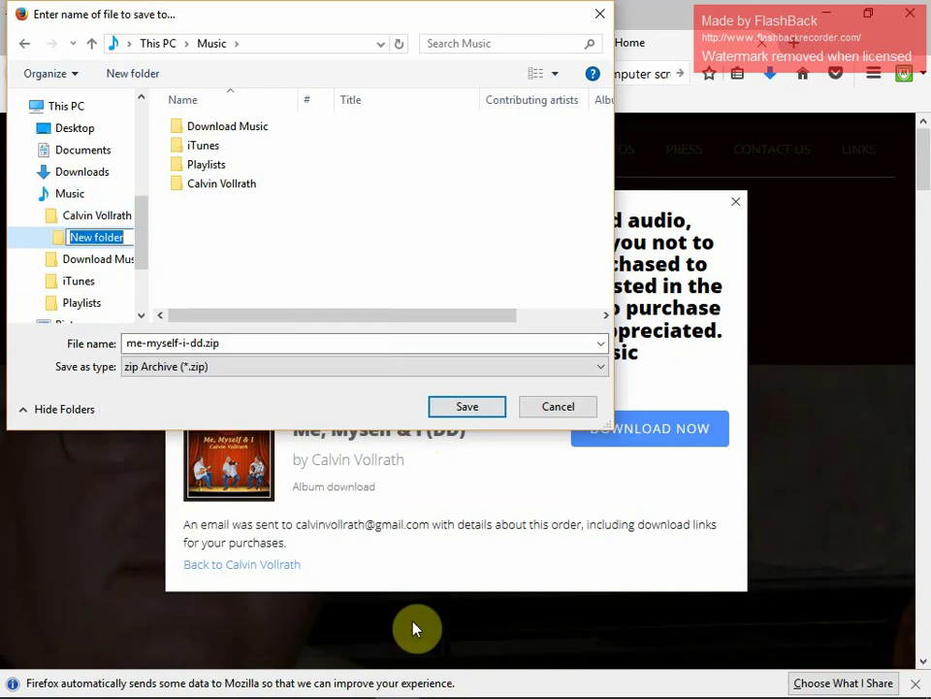
pyautogui.write('Me, M')
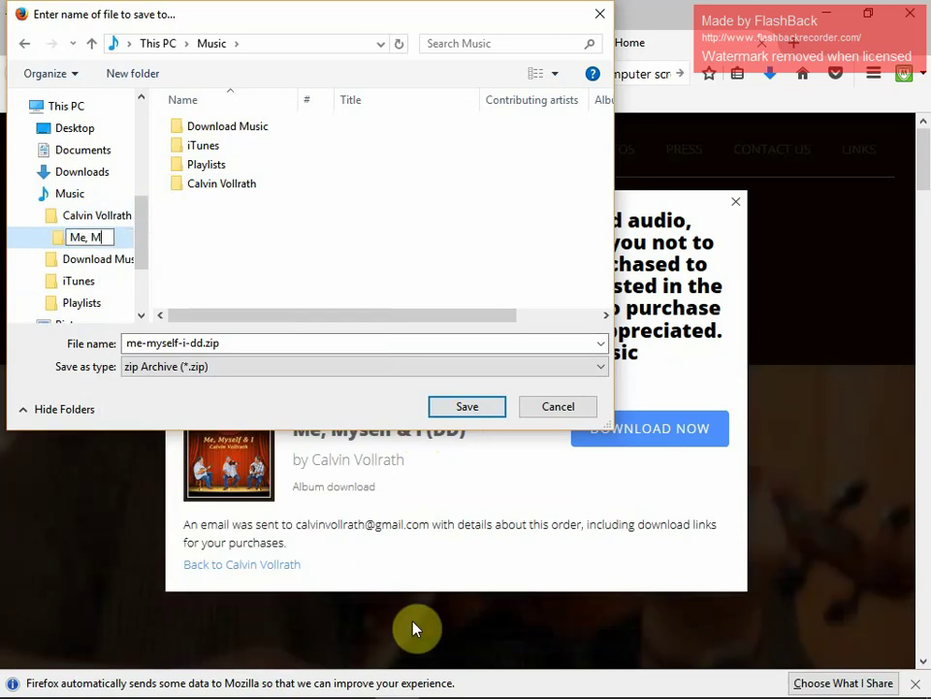
pyautogui.write('yself & I ')
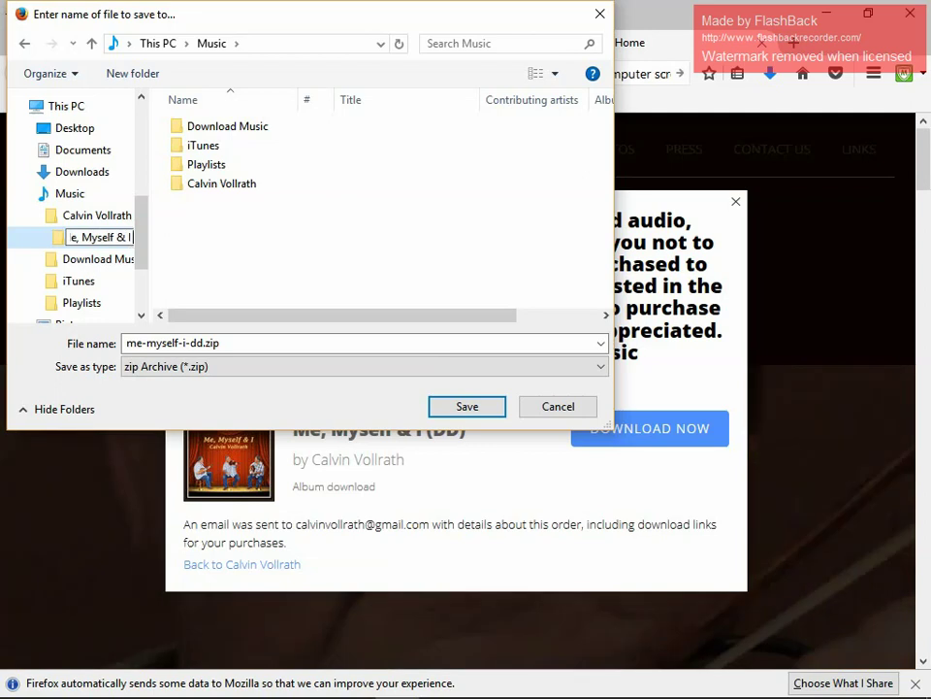
pyautogui.write('DD')
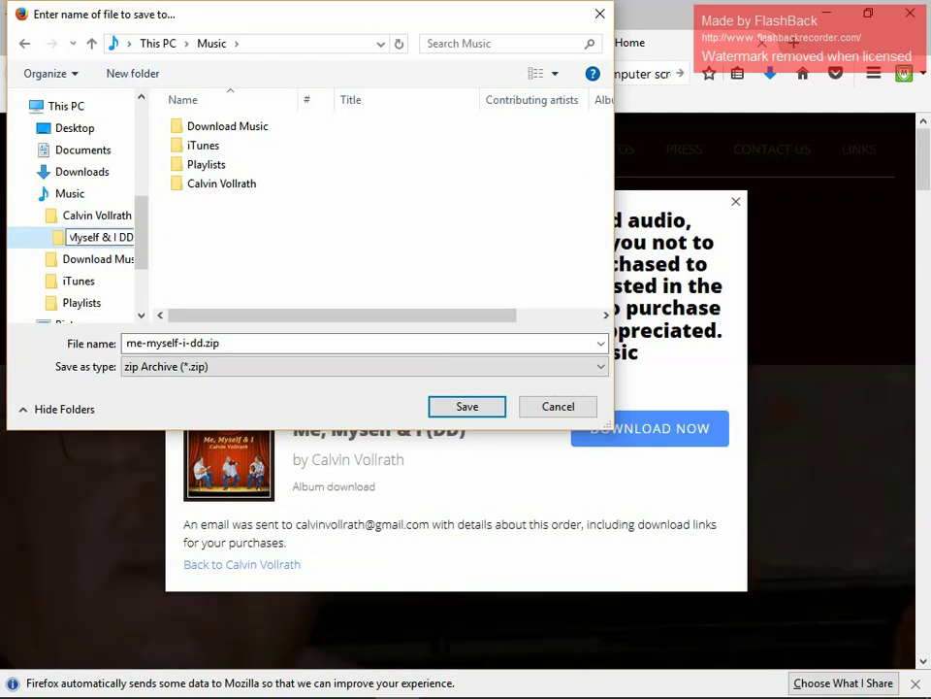
pyautogui.press('Return')
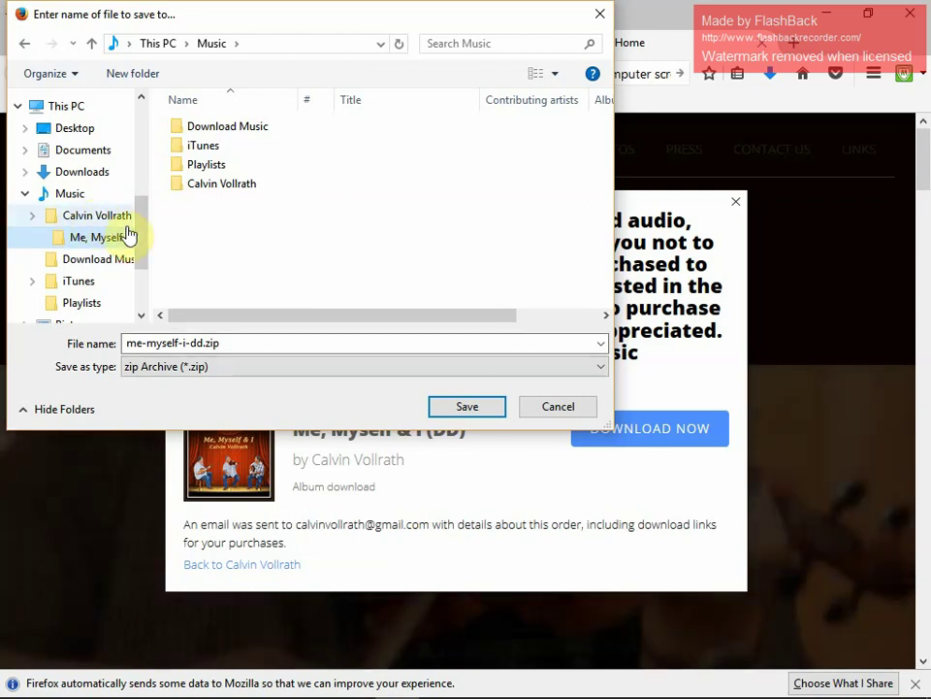
# - Save me-myself-i-dd.zip in the Music folder and check the list of recent downloads
pyautogui.click(481, 408)
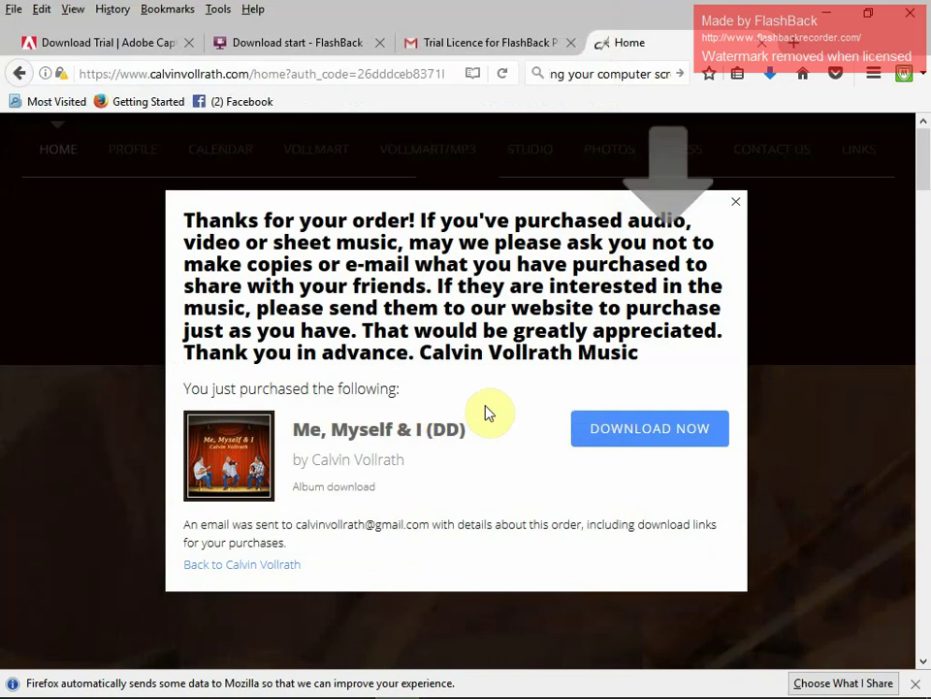
pyautogui.click(772, 77)
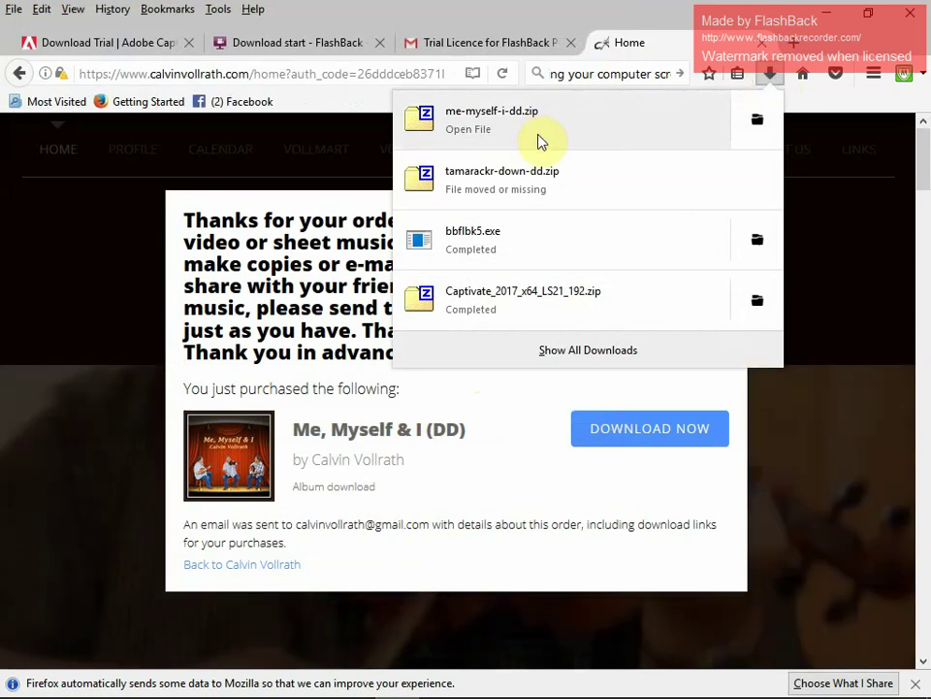
pyautogui.click(771, 76)
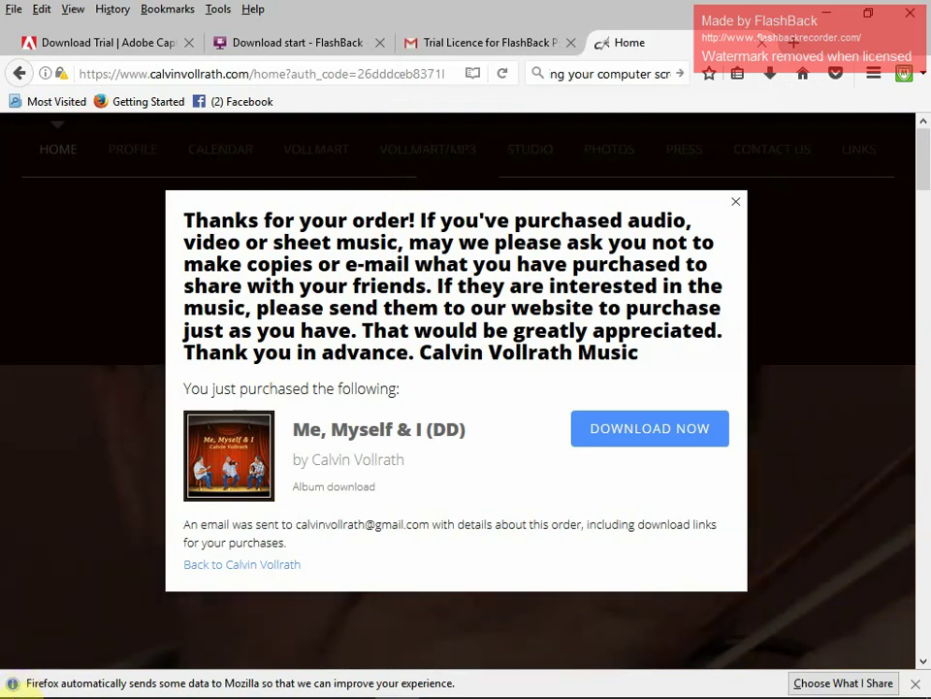
# - In File Explorer, paste me-myself-i-dd.zip from the Music folder into Calvin Vollrath > Me, Myself & I DD
pyautogui.moveTo(17, 687)
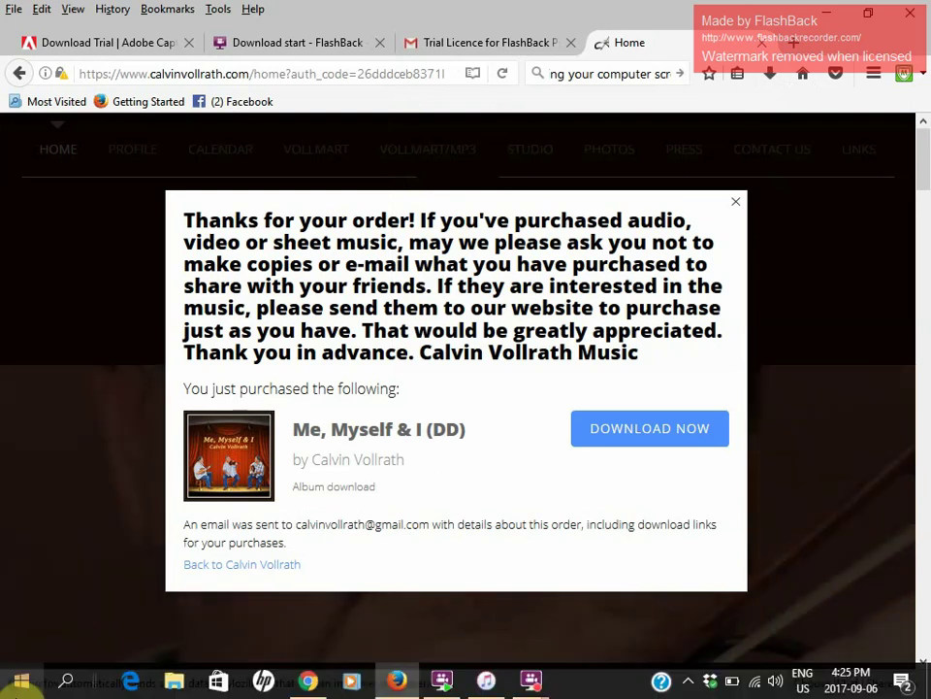
pyautogui.click(175, 684)
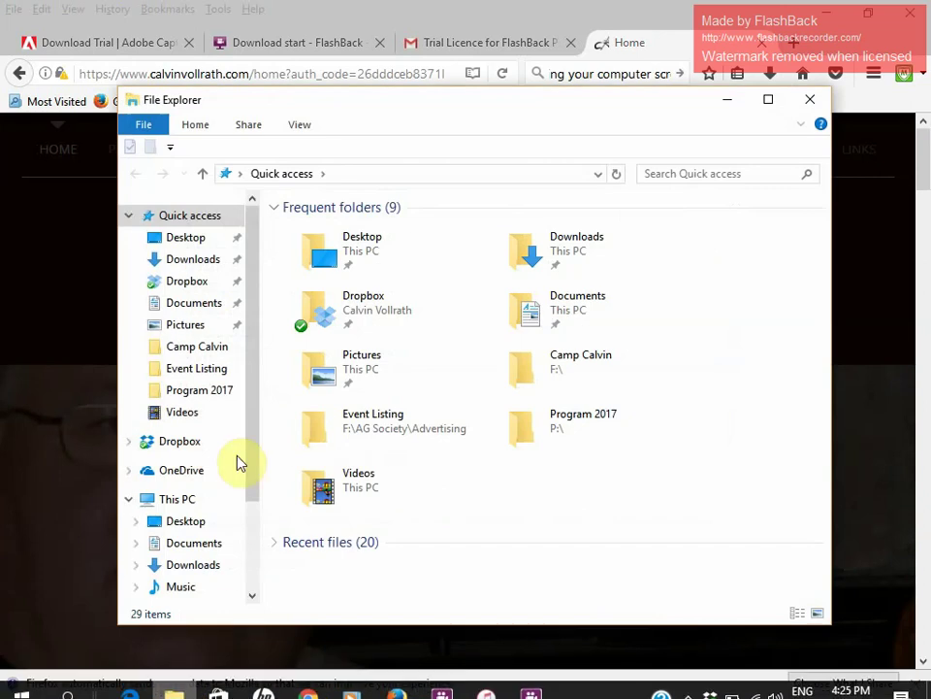
pyautogui.scroll(-1, 197, 322)
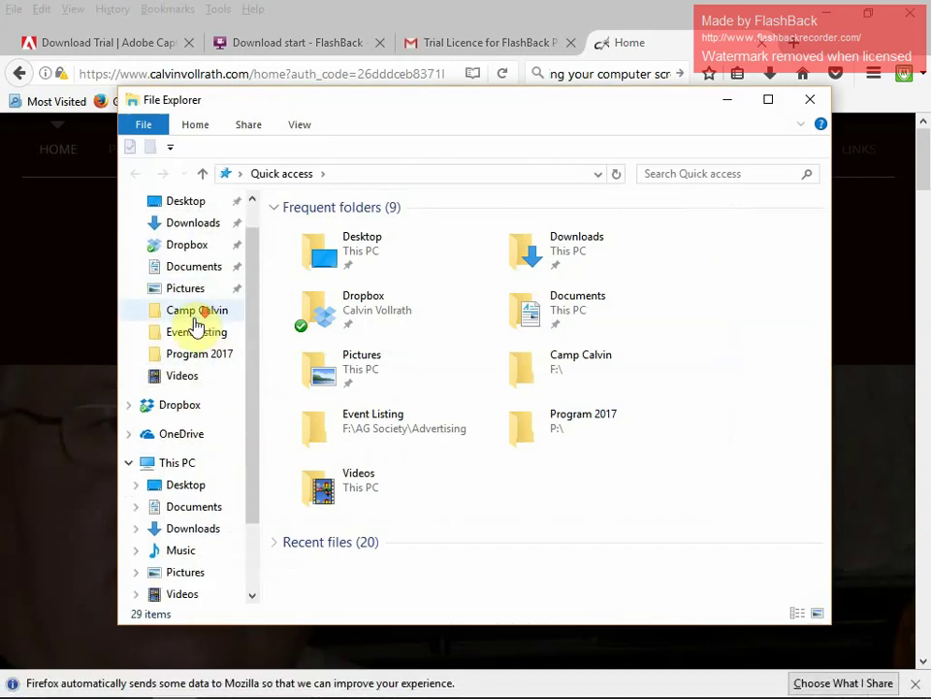
pyautogui.click(184, 530)
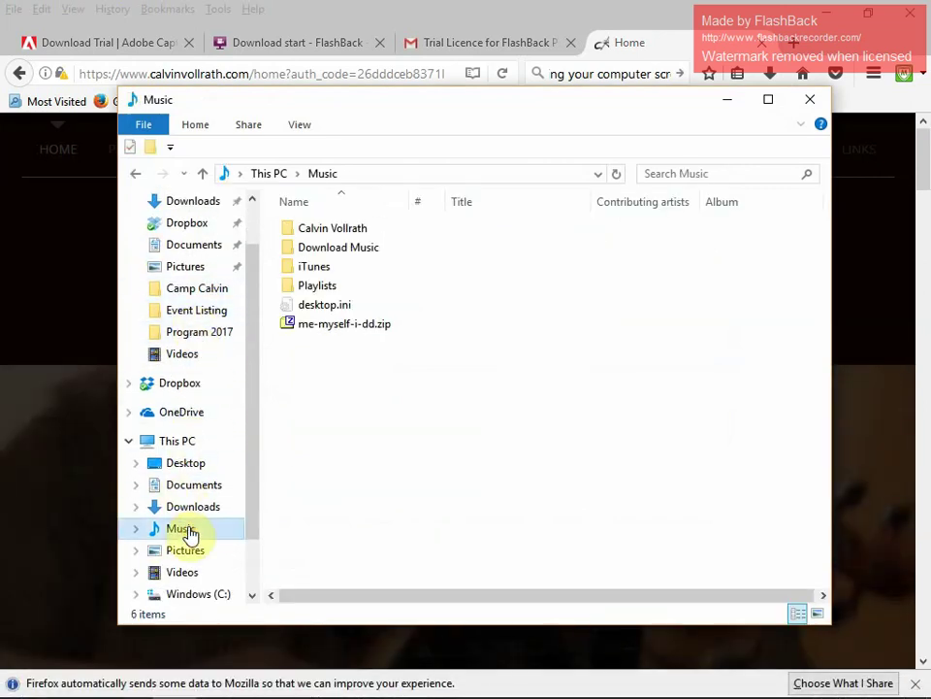
pyautogui.doubleClick(326, 230)
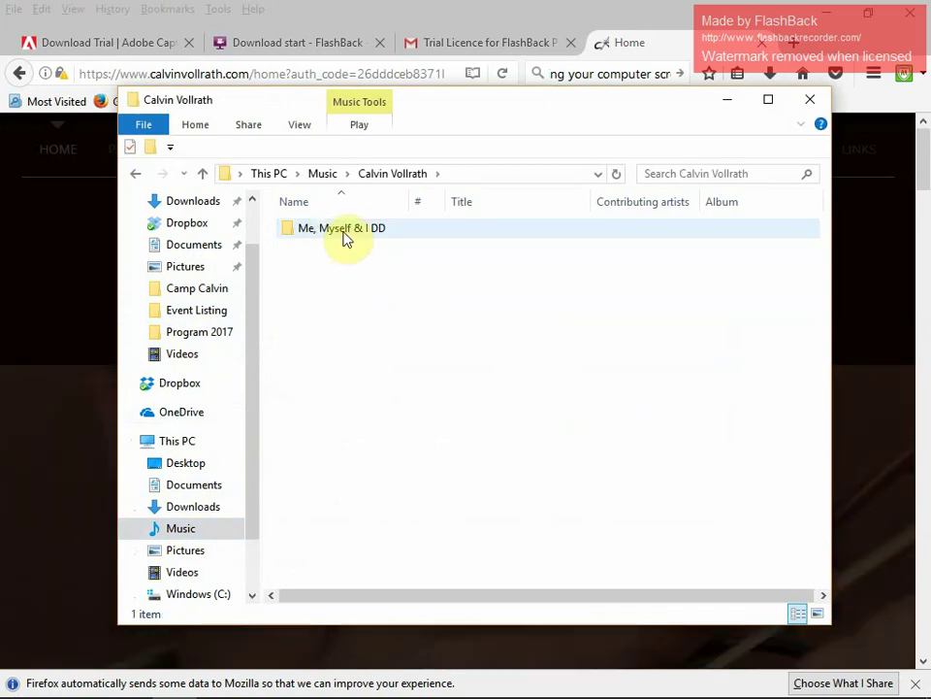
pyautogui.doubleClick(346, 233)
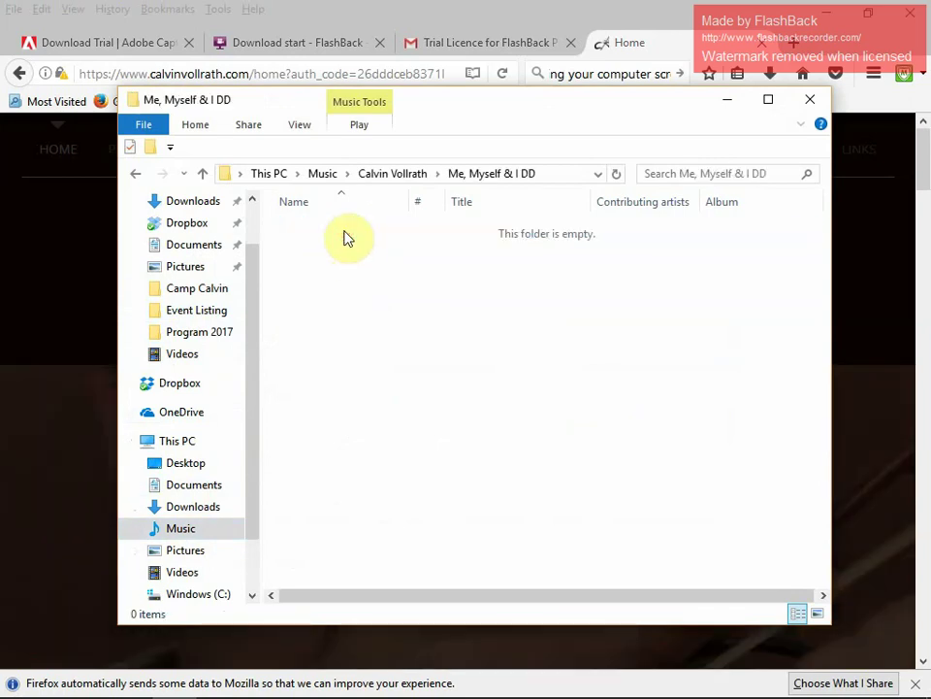
pyautogui.hotkey('ctrl', 'v')
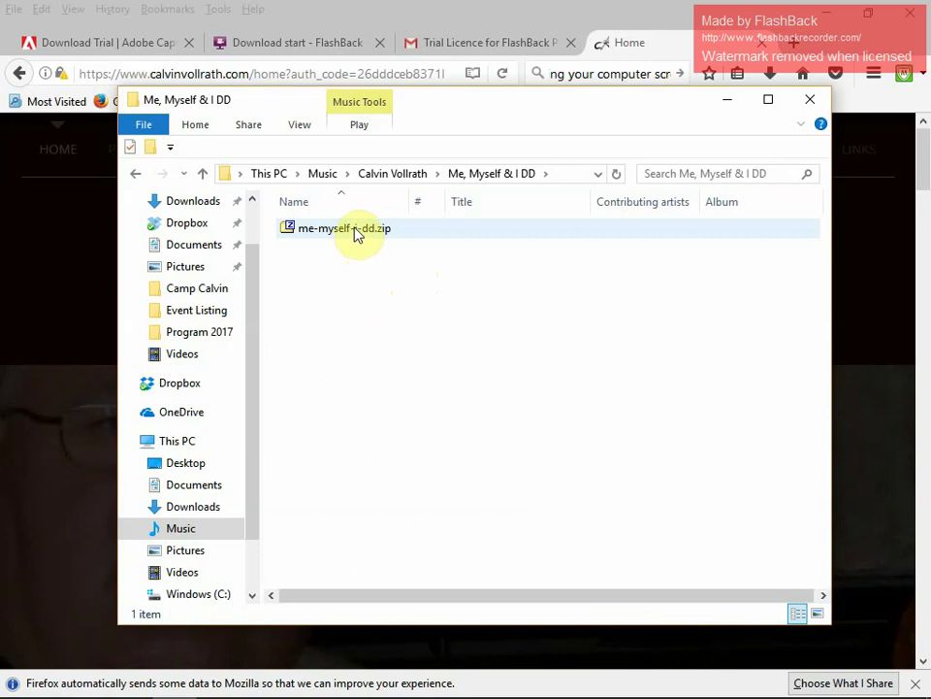
# - Extract me-myself-i-dd.zip with 7-Zip into the Me, Myself & I DD folder and close the archive window
pyautogui.doubleClick(356, 230)
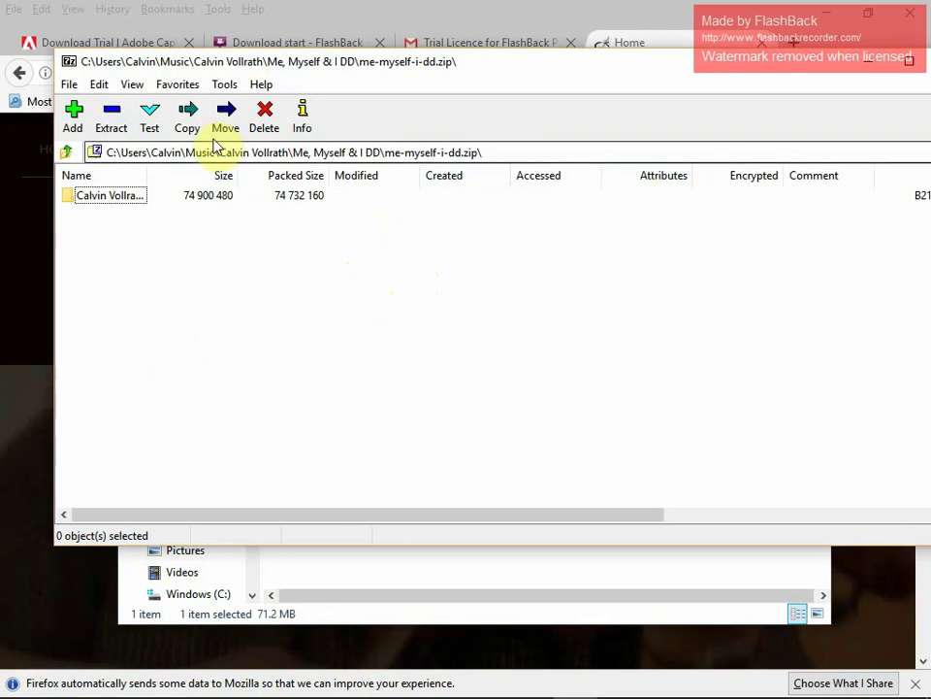
pyautogui.click(117, 116)
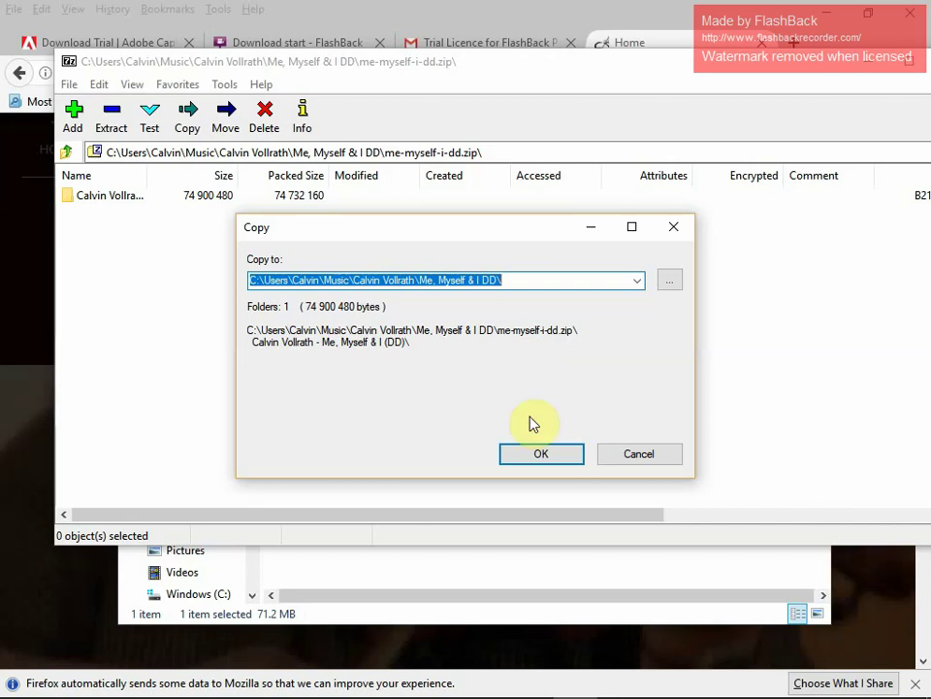
pyautogui.click(545, 456)
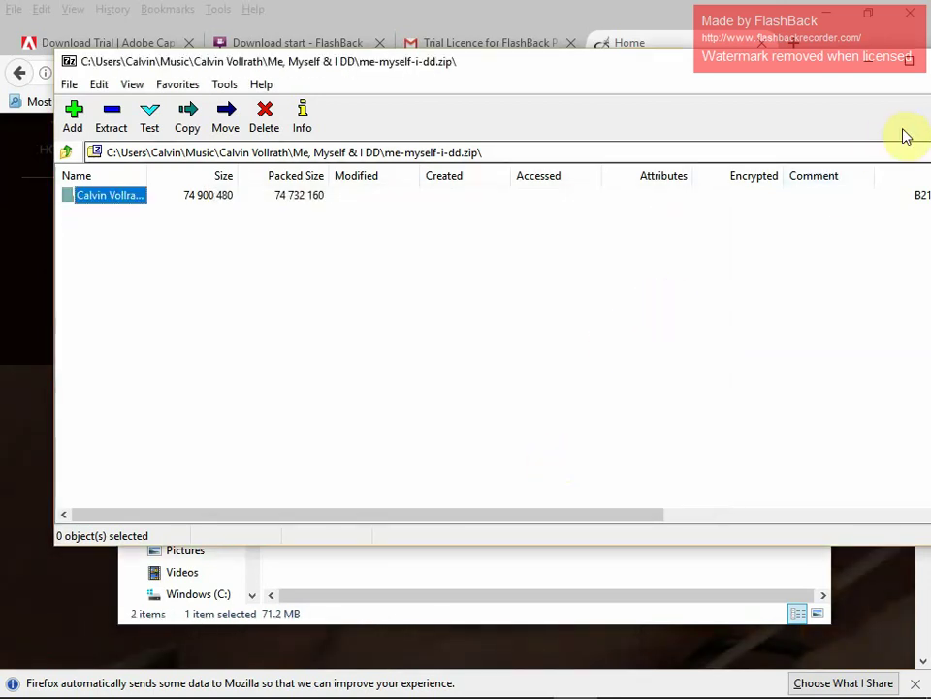
pyautogui.moveTo(800, 75); pyautogui.dragTo(711, 70)
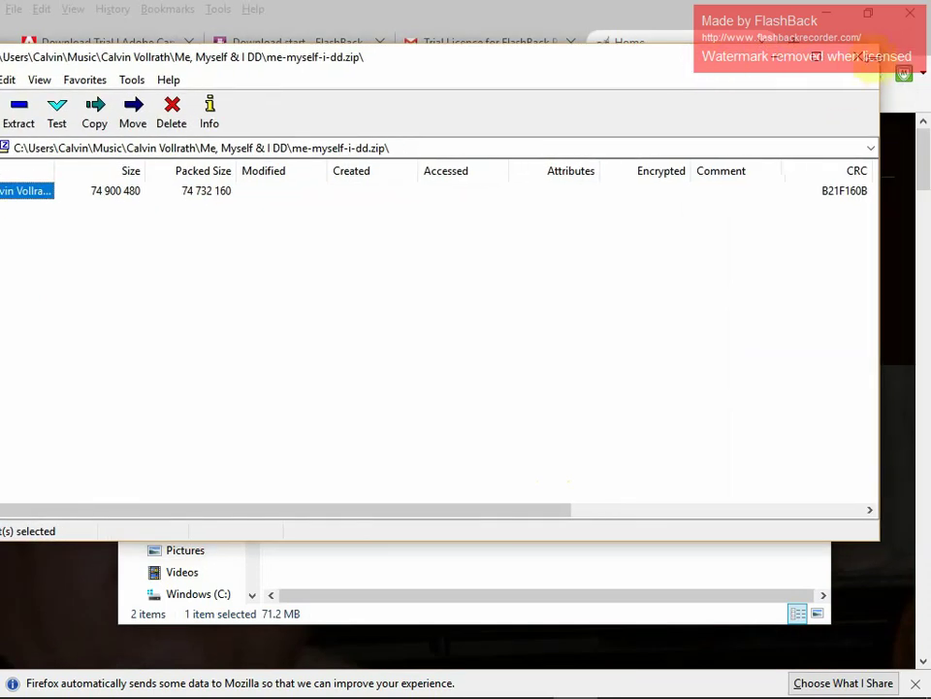
pyautogui.click(858, 57)
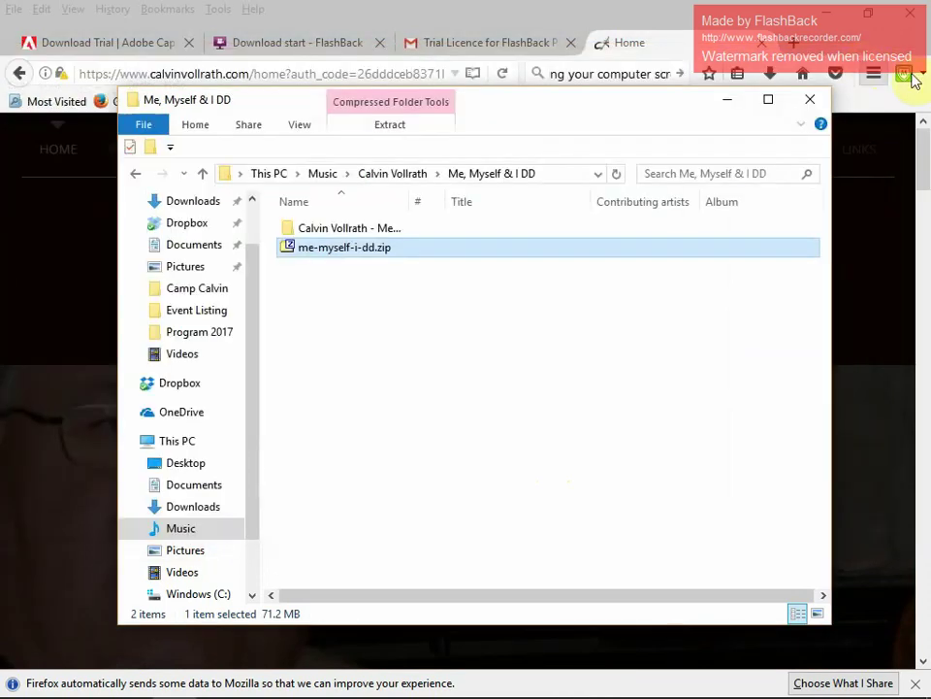
# - Open the extracted album folder and view its cover.jpg image and the me-myself-i.pdf file
pyautogui.doubleClick(359, 231)
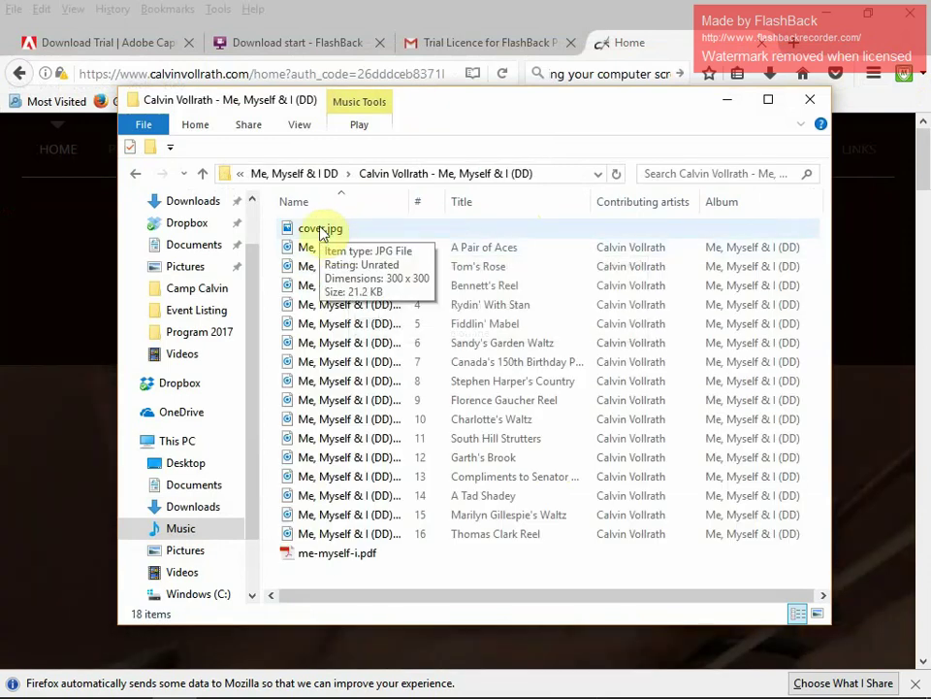
pyautogui.click(337, 235)
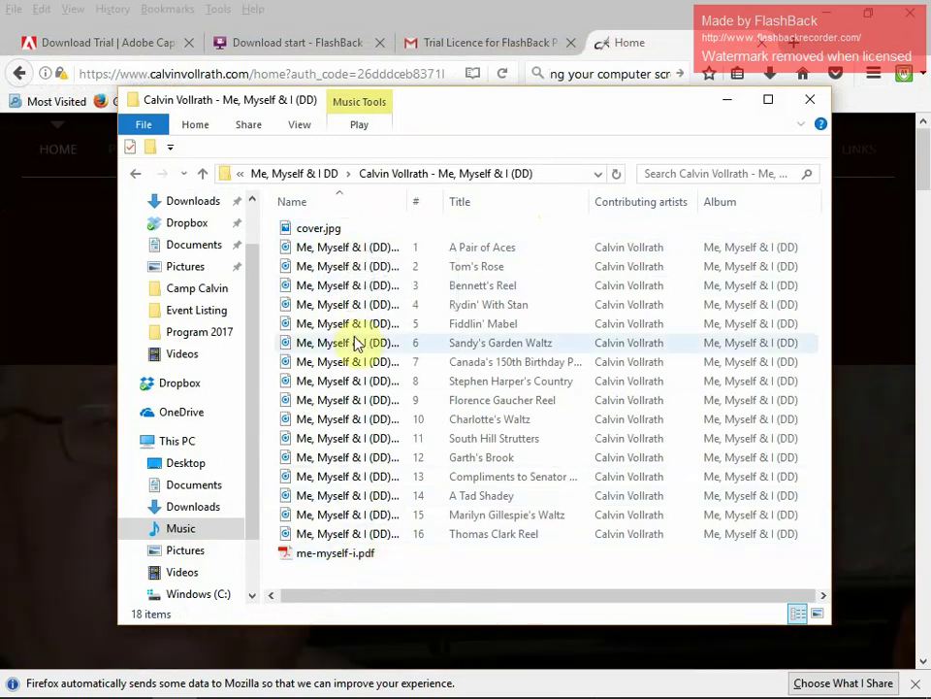
pyautogui.click(340, 236)
pyautogui.doubleClick(338, 232)
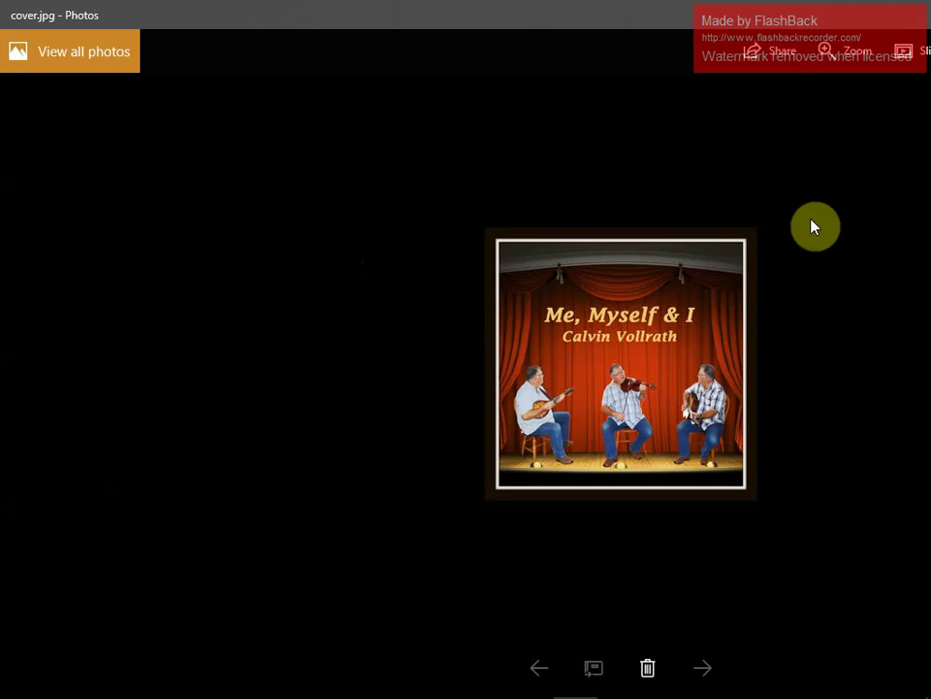
pyautogui.click(912, 13)
pyautogui.click(349, 556)
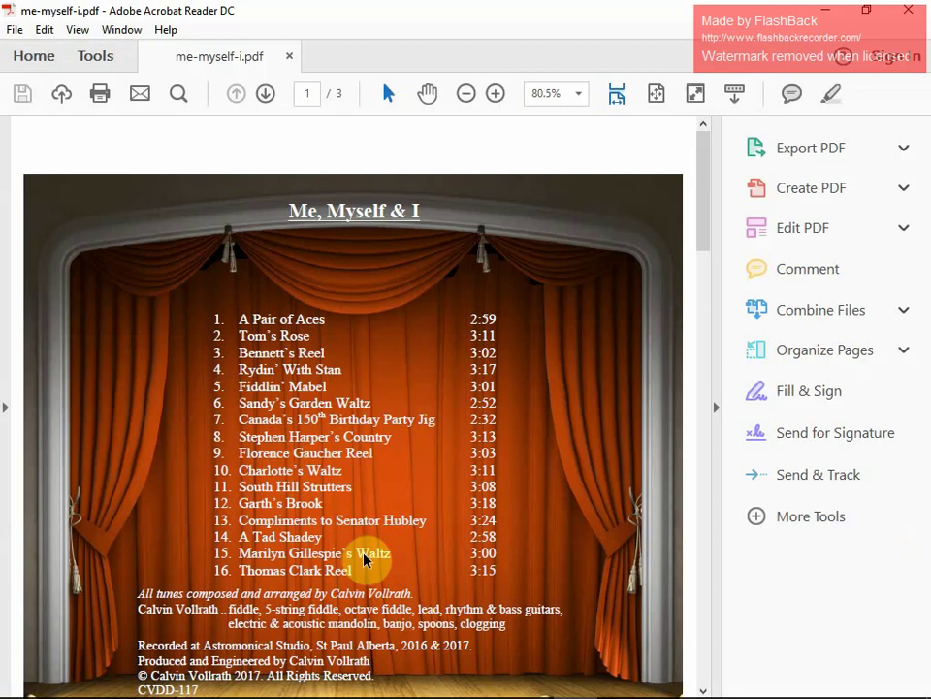
# - Read the track list and recording credits on the first page of me-myself-i.pdf and close the document
pyautogui.scroll(-5, 342, 434)
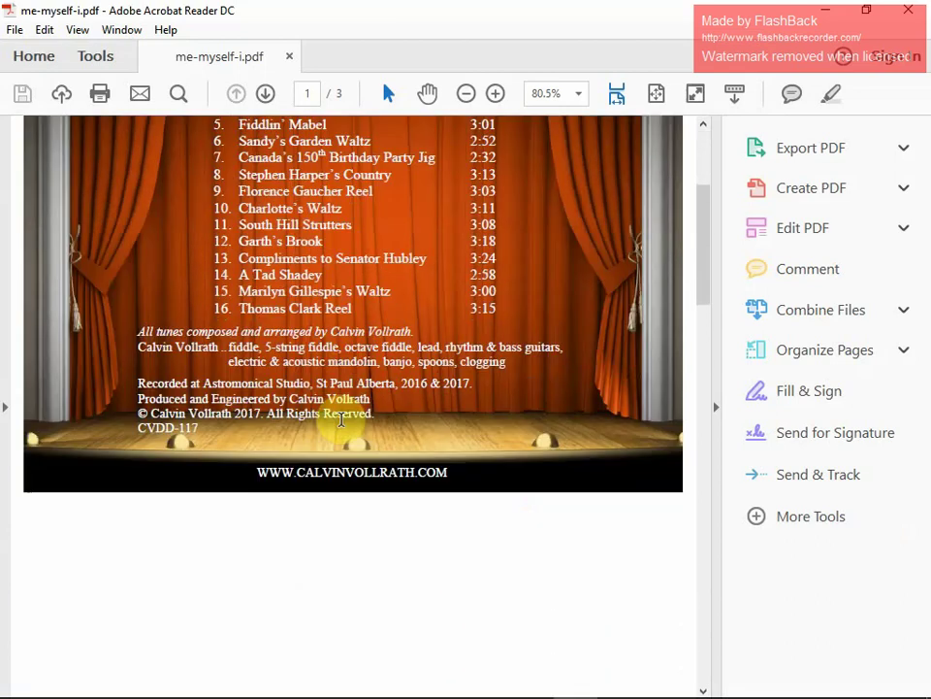
pyautogui.scroll(-2, 346, 427)
pyautogui.scroll(3, 341, 430)
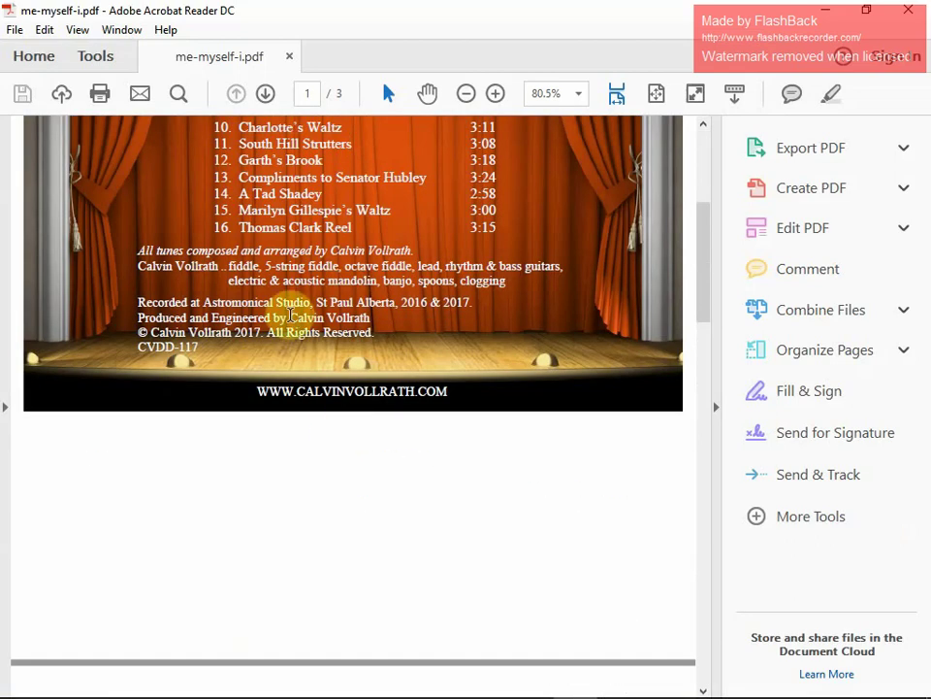
pyautogui.hotkey('alt', 'F4')
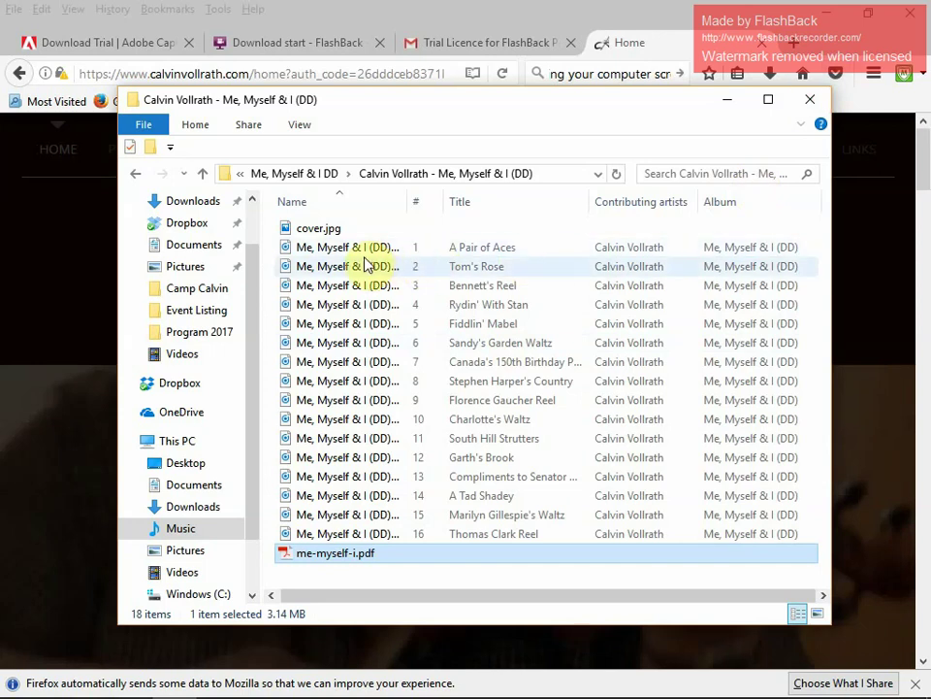
# - Widen the file list's Name column to show the track file names, and close the album folder window and the store's order page
pyautogui.moveTo(405, 201); pyautogui.dragTo(572, 221)
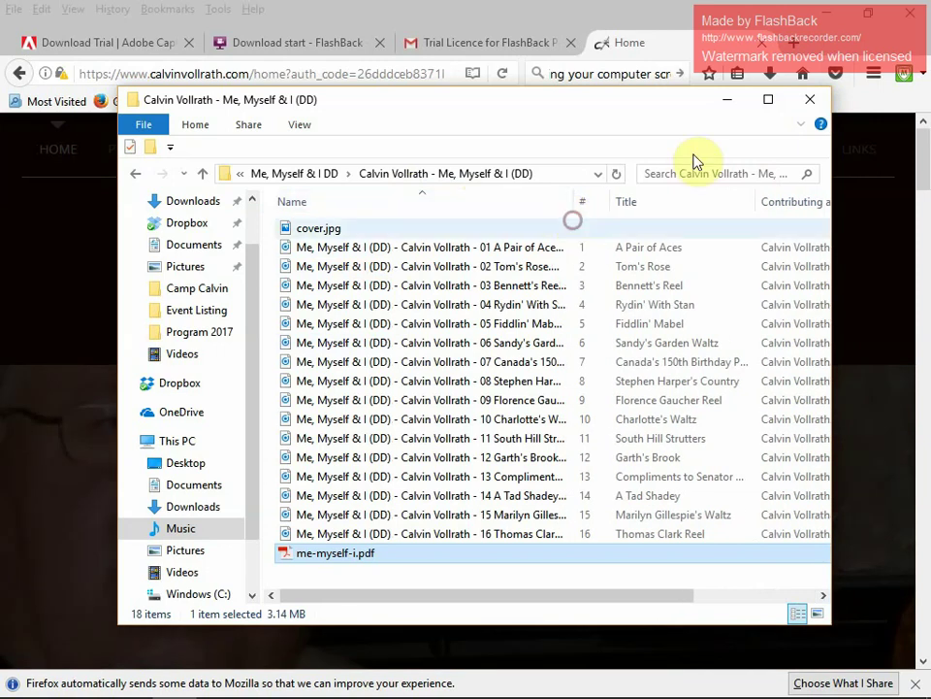
pyautogui.click(810, 102)
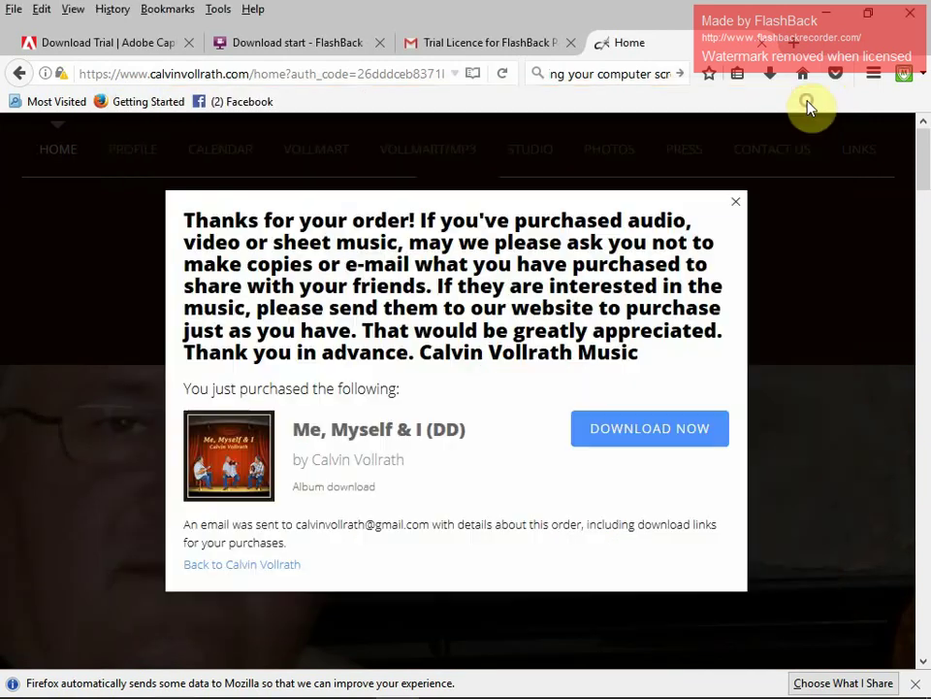
pyautogui.click(762, 42)
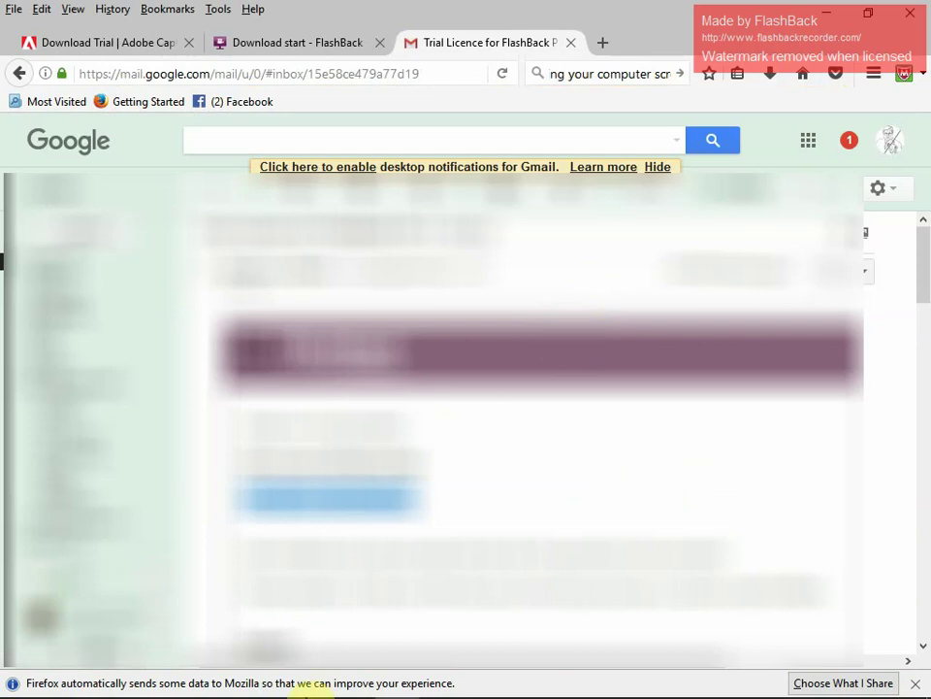
# - Switch to iTunes and add the folder Calvin Vollrath - Me, Myself & I (DD) from Music > Calvin Vollrath > Me, Myself & I DD to the library
pyautogui.moveTo(303, 691)
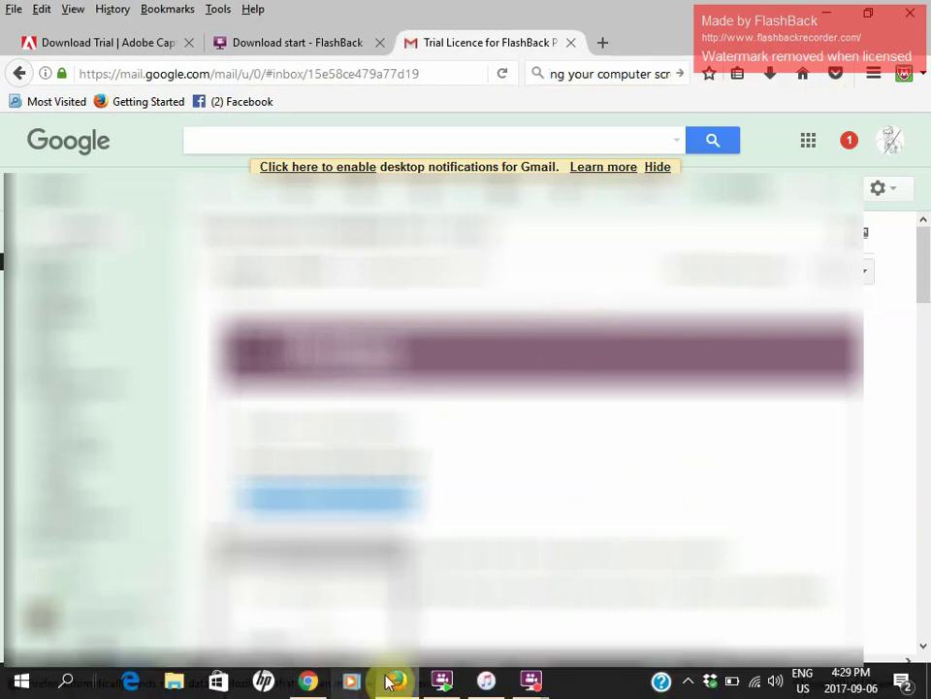
pyautogui.click(484, 685)
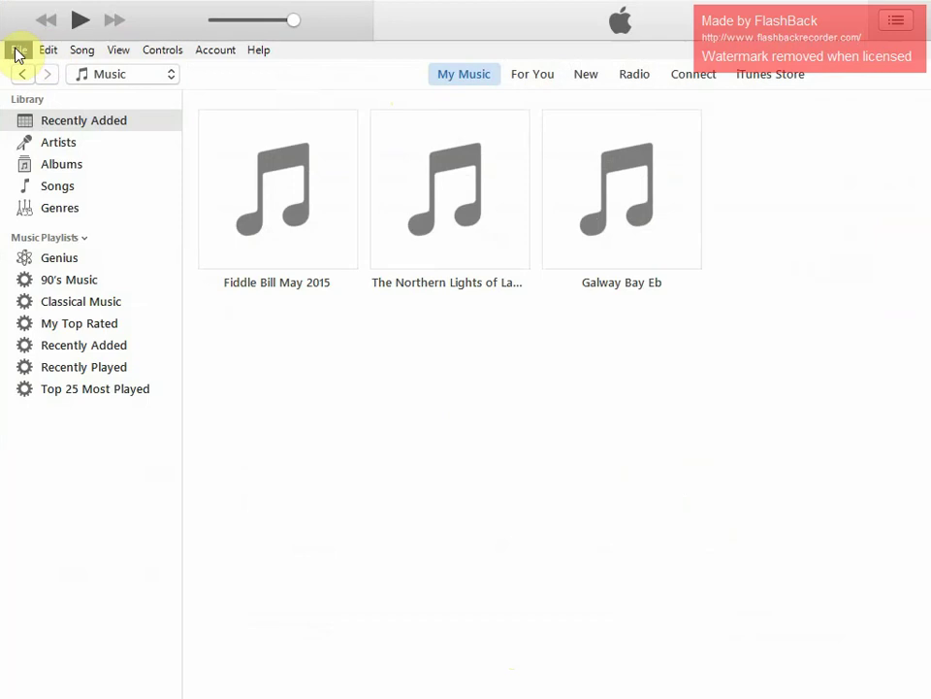
pyautogui.click(16, 51)
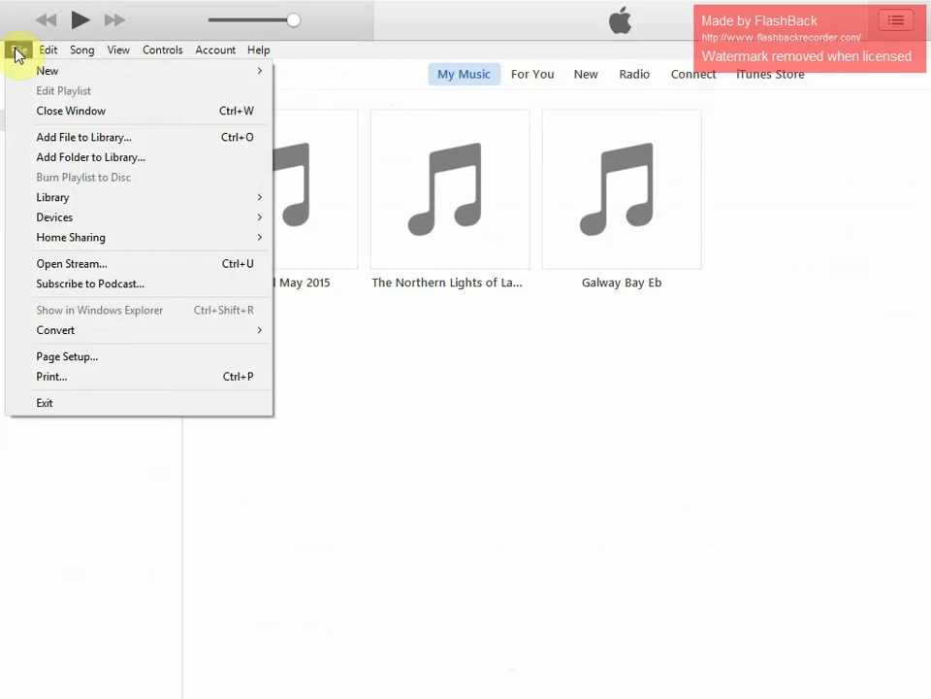
pyautogui.click(85, 160)
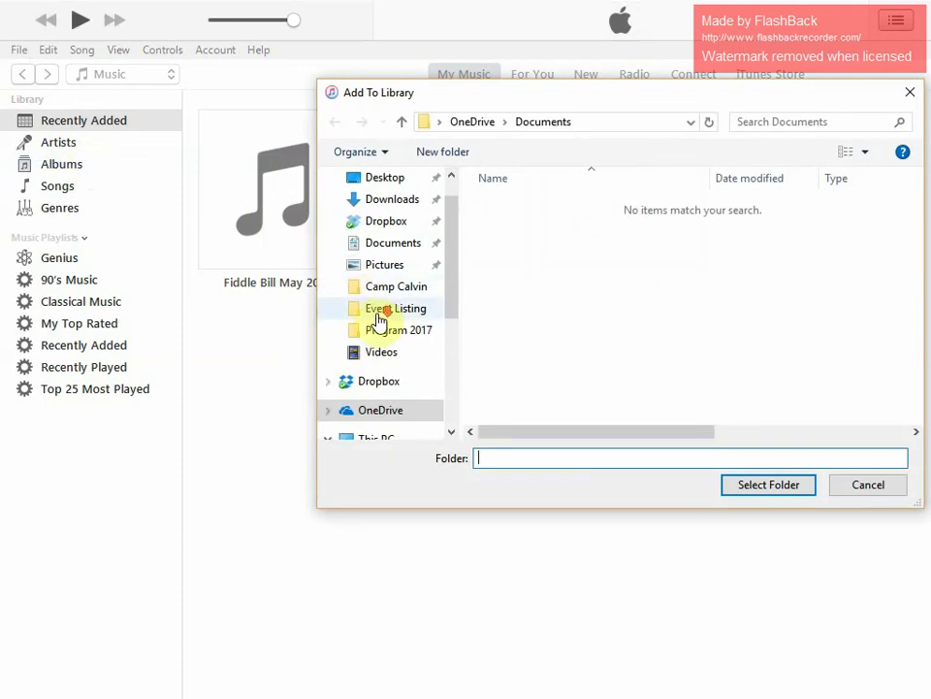
pyautogui.scroll(-5, 379, 320)
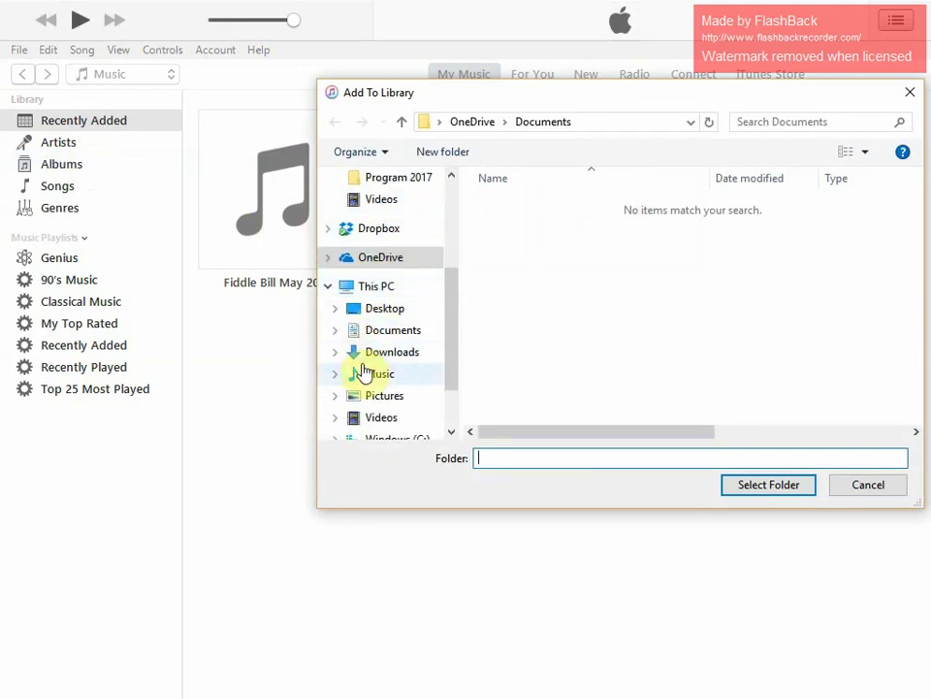
pyautogui.click(364, 374)
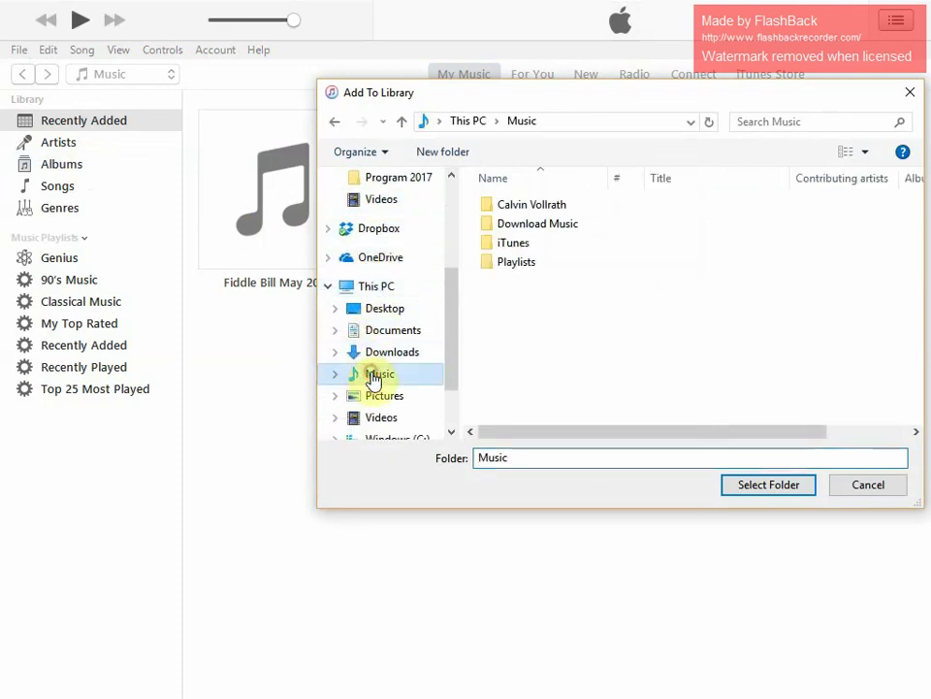
pyautogui.doubleClick(527, 206)
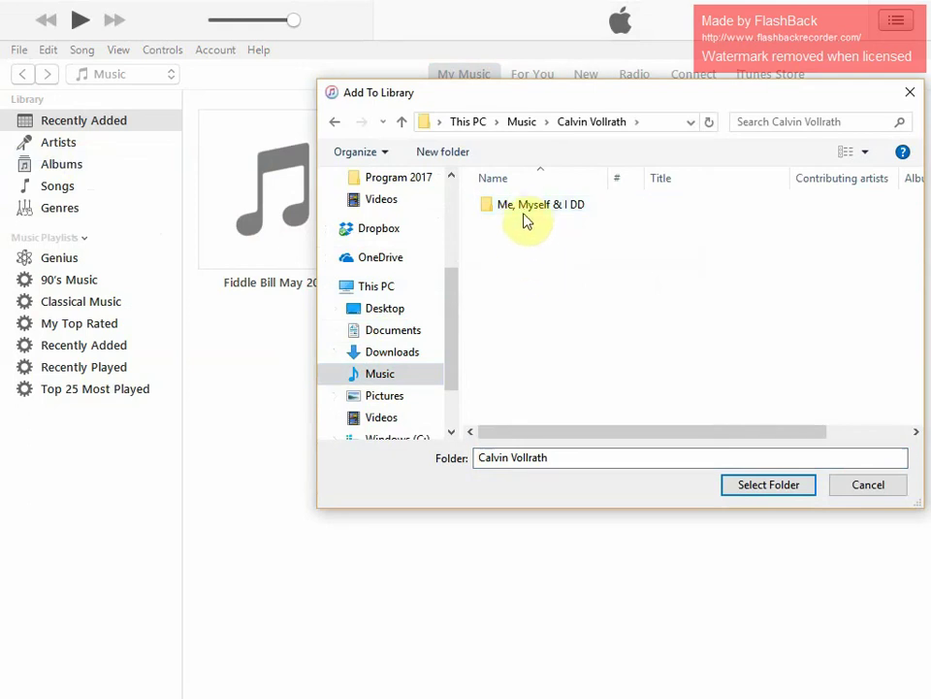
pyautogui.doubleClick(526, 210)
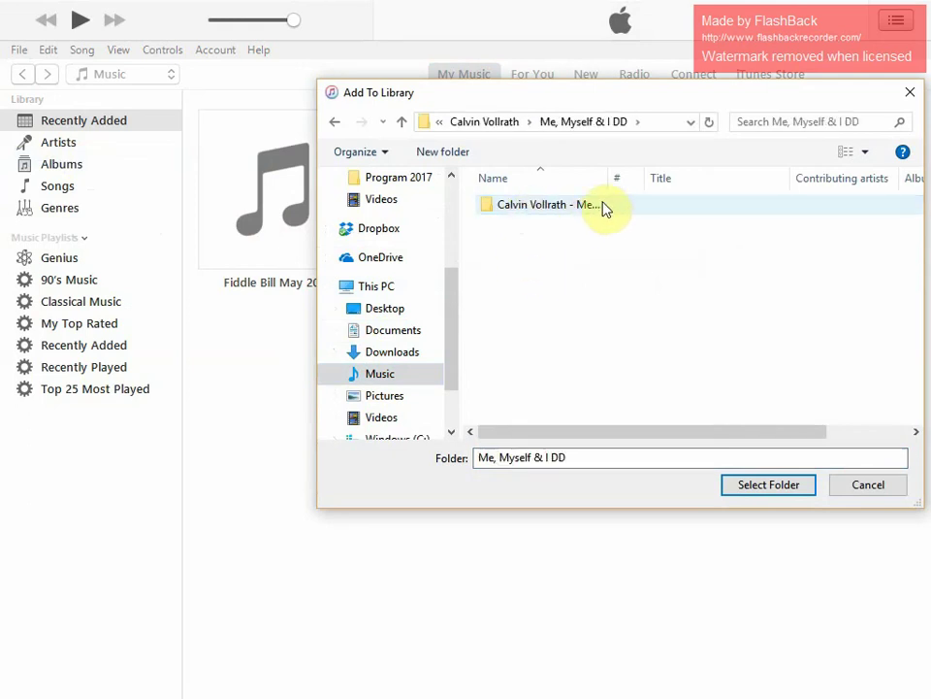
pyautogui.moveTo(608, 178); pyautogui.dragTo(700, 185)
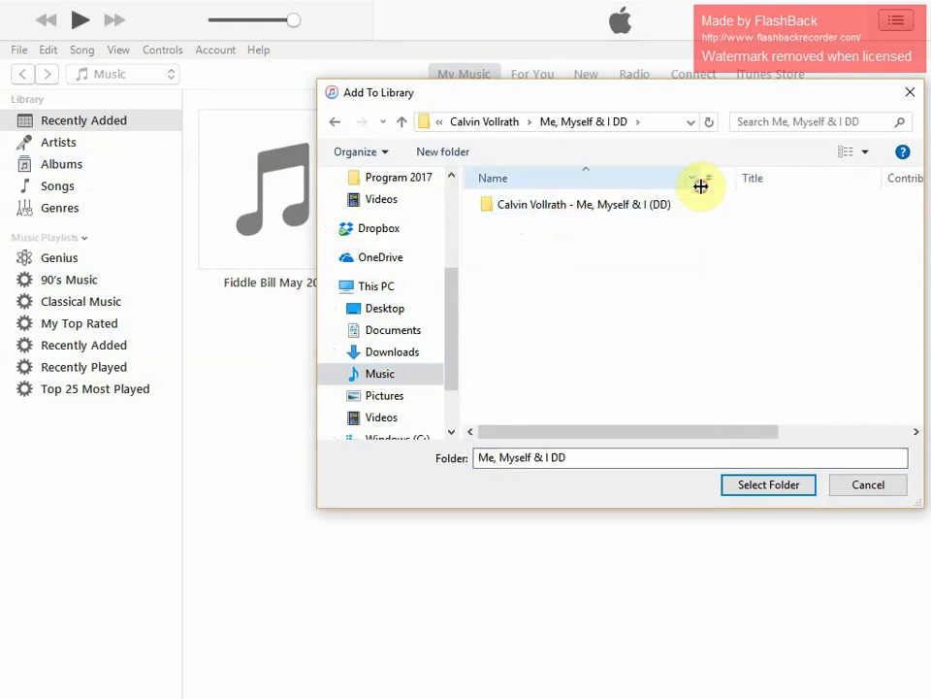
pyautogui.click(577, 207)
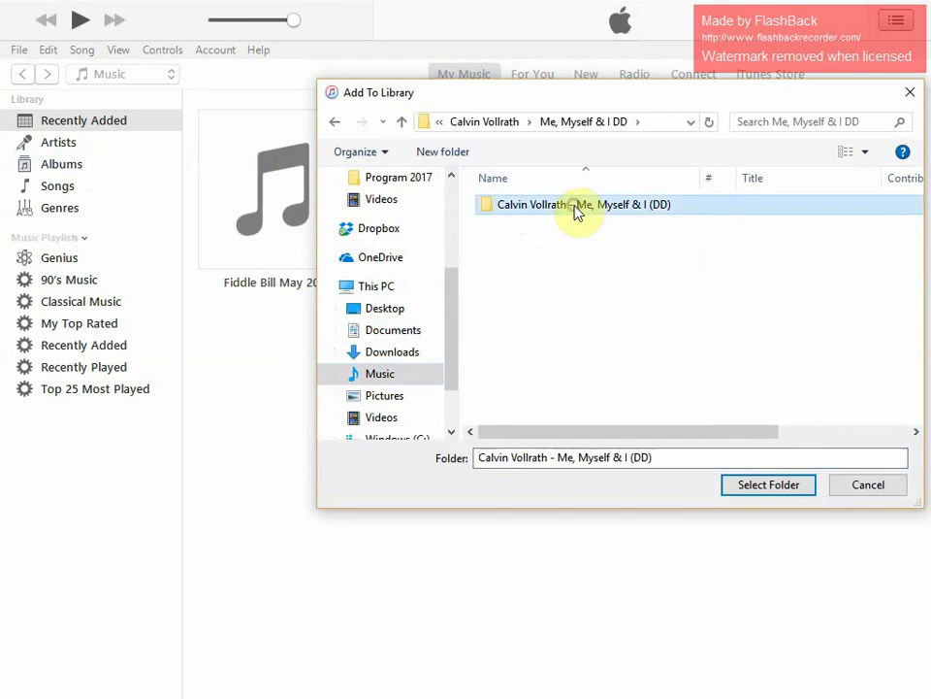
pyautogui.click(784, 488)
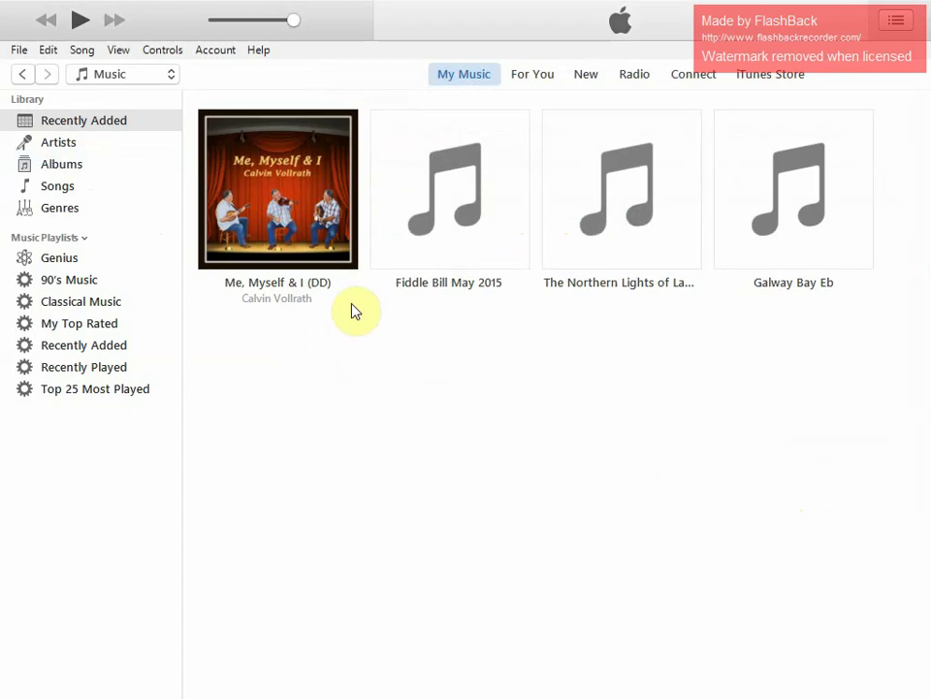
# - Play A Pair of Aces from the Me, Myself & I (DD) album, and view the music library by artist
pyautogui.click(281, 183)
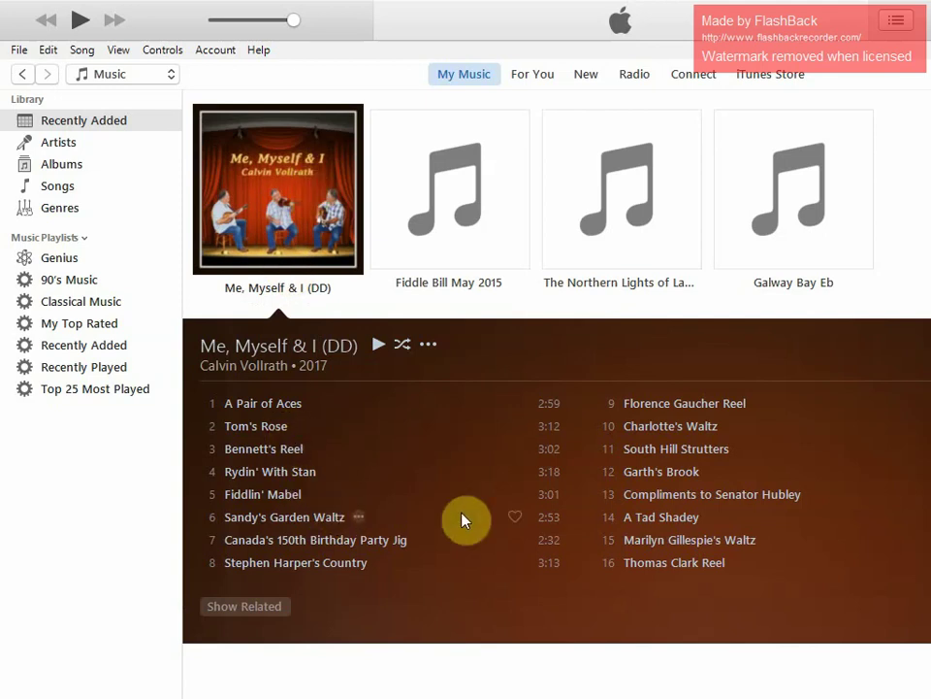
pyautogui.click(270, 405)
pyautogui.doubleClick(270, 405)
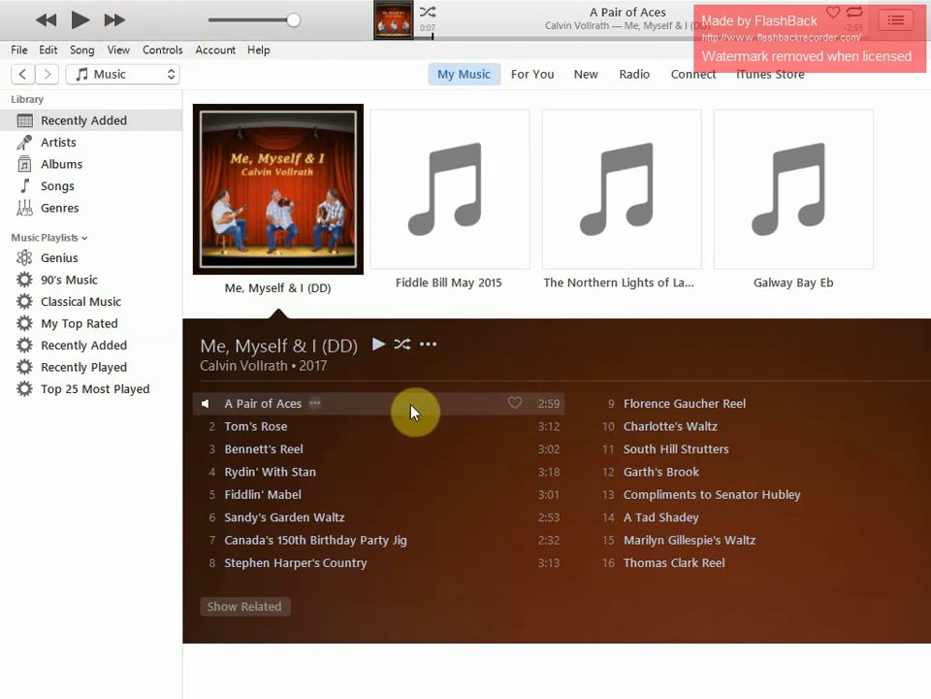
pyautogui.hotkey('ctrl', '2')
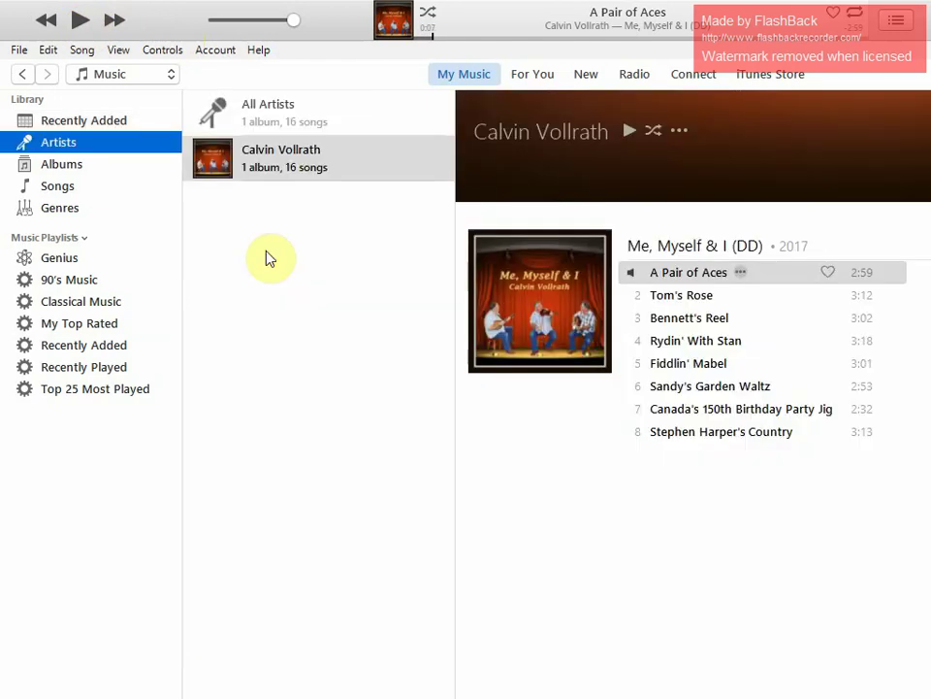